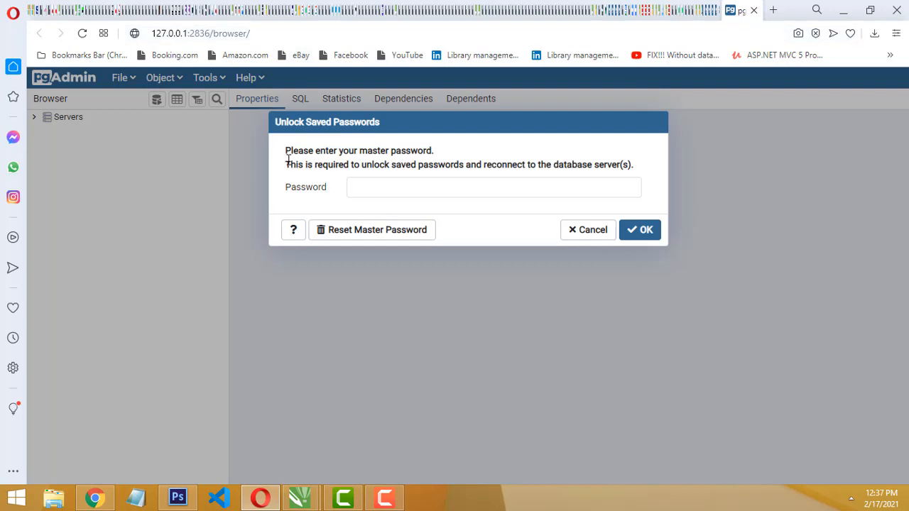
Unlock the saved server passwords by entering the master password
{"action": "left_click", "coordinate": [376, 188]}
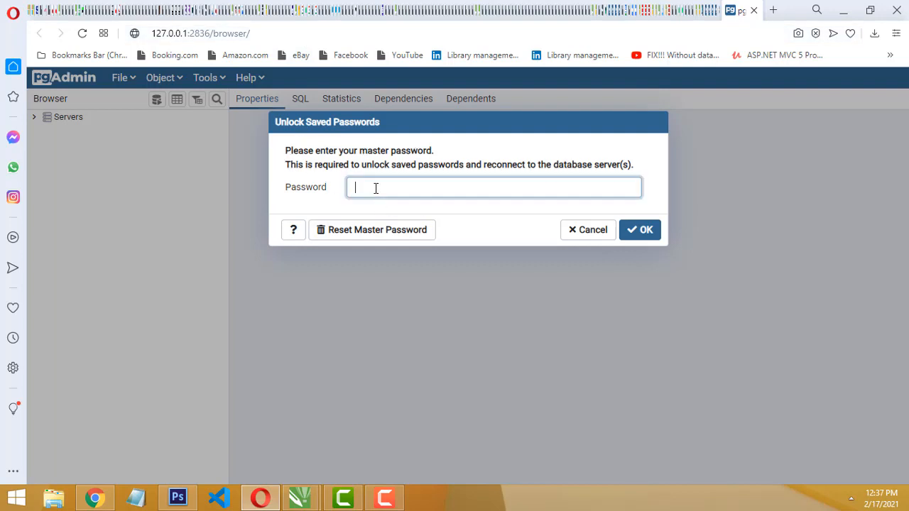
{"action": "type", "text": "•••"}
{"action": "left_click", "coordinate": [623, 230]}
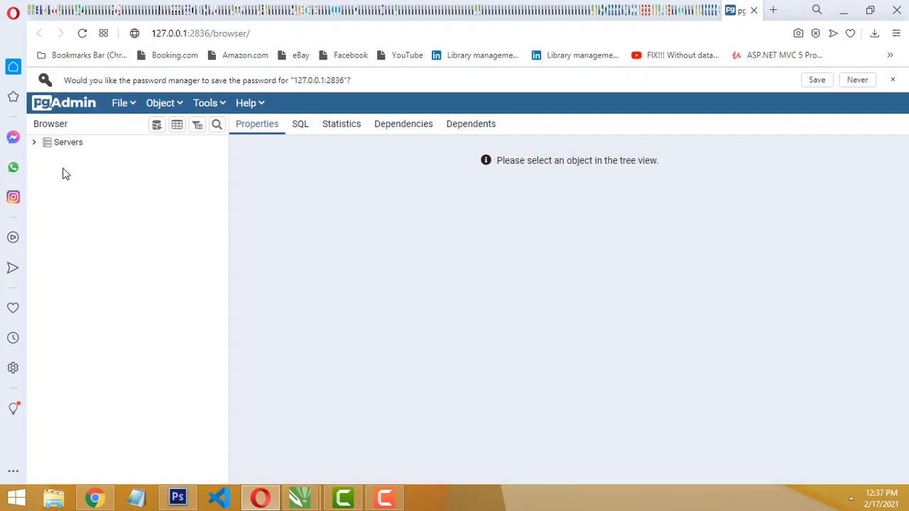
Expand the PostgreSQL 12 server down to its list of databases, with the individual databases collapsed
{"action": "left_click", "coordinate": [34, 144]}
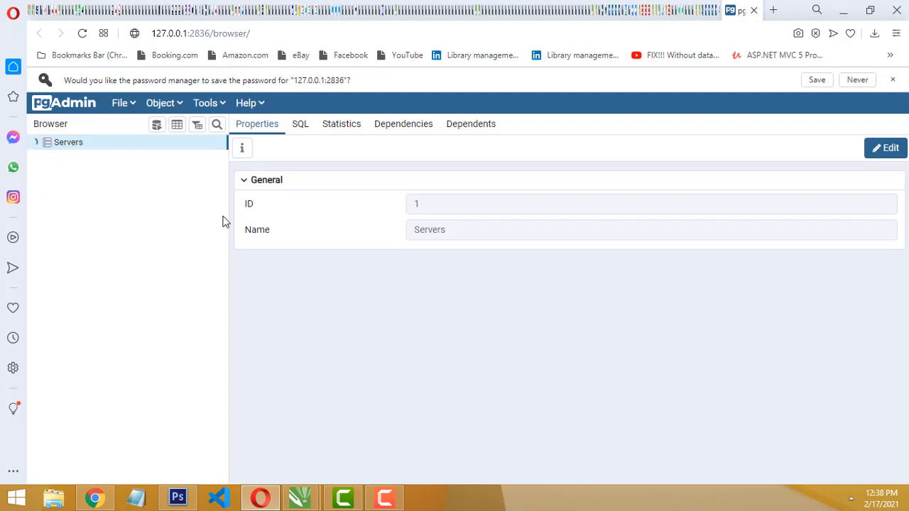
{"action": "left_click", "coordinate": [46, 160]}
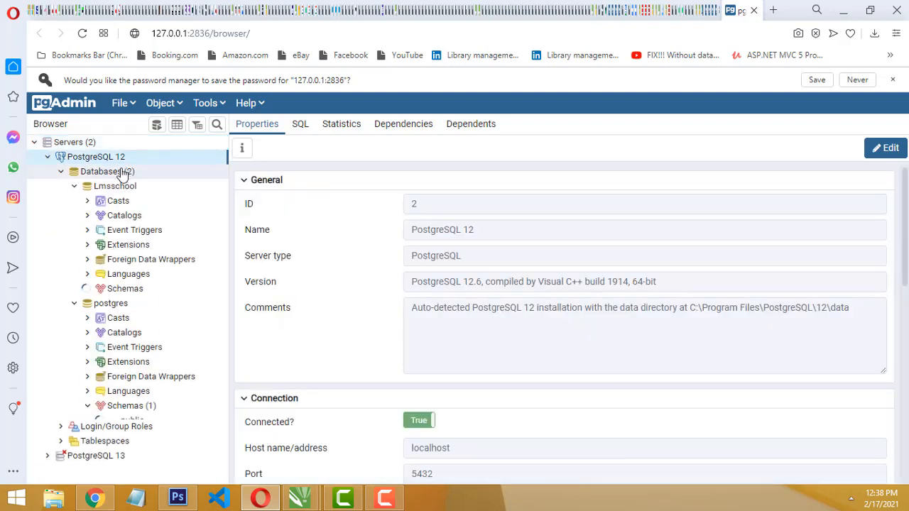
{"action": "left_click", "coordinate": [75, 187]}
{"action": "left_click", "coordinate": [61, 173]}
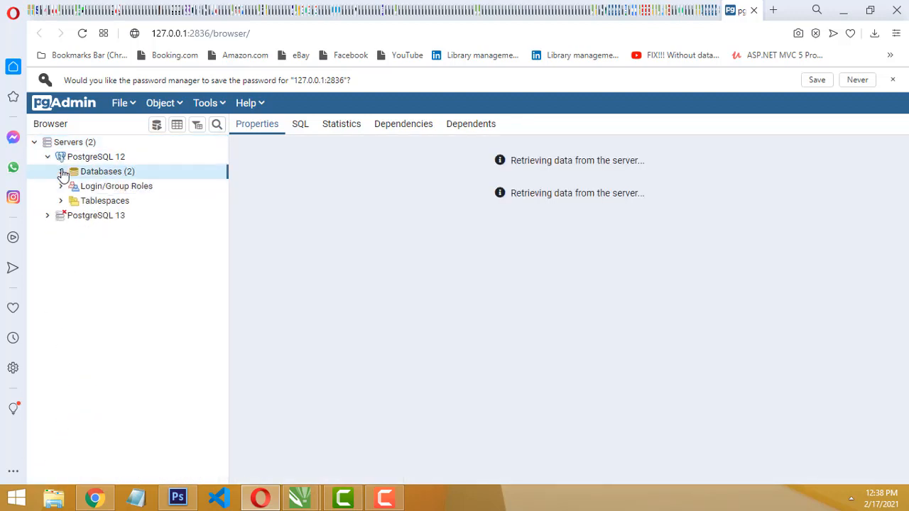
{"action": "left_click", "coordinate": [62, 173]}
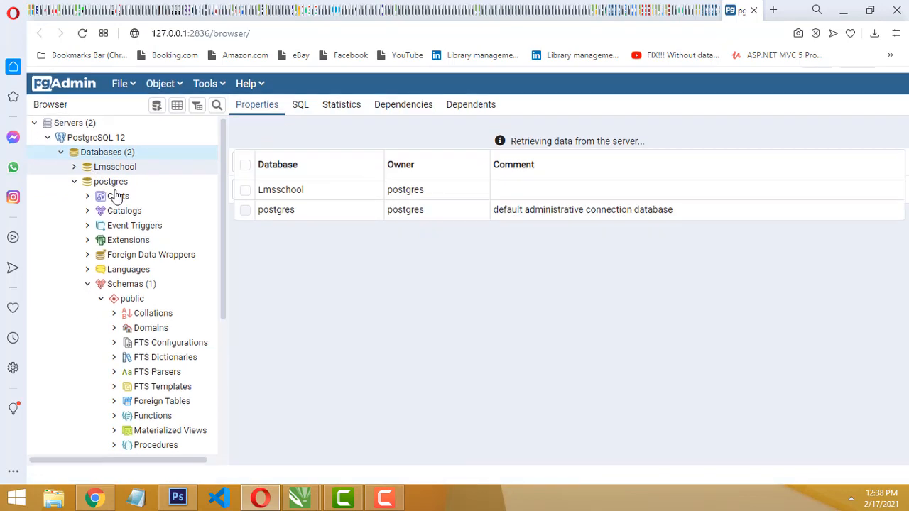
{"action": "left_click", "coordinate": [74, 180]}
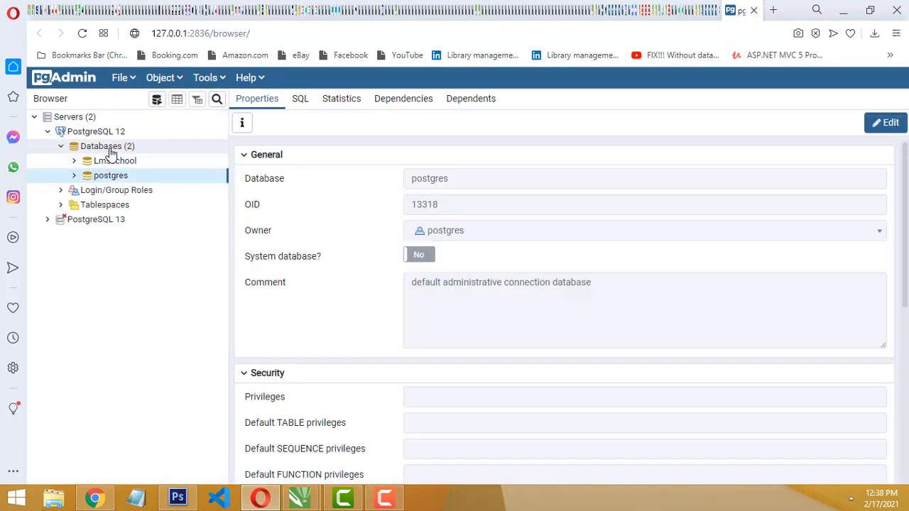
Create a database named Linda under PostgreSQL 12, owned by postgres, and save it
{"action": "left_click", "coordinate": [107, 146]}
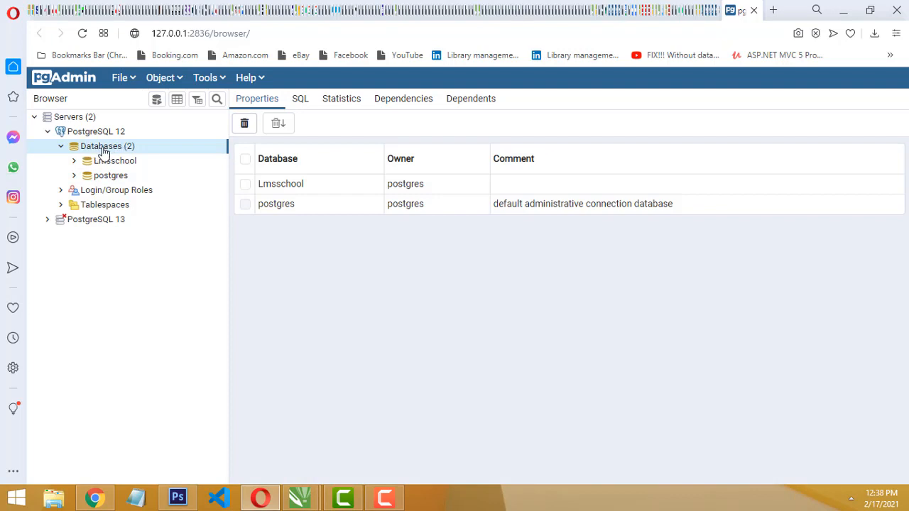
{"action": "right_click", "coordinate": [110, 154]}
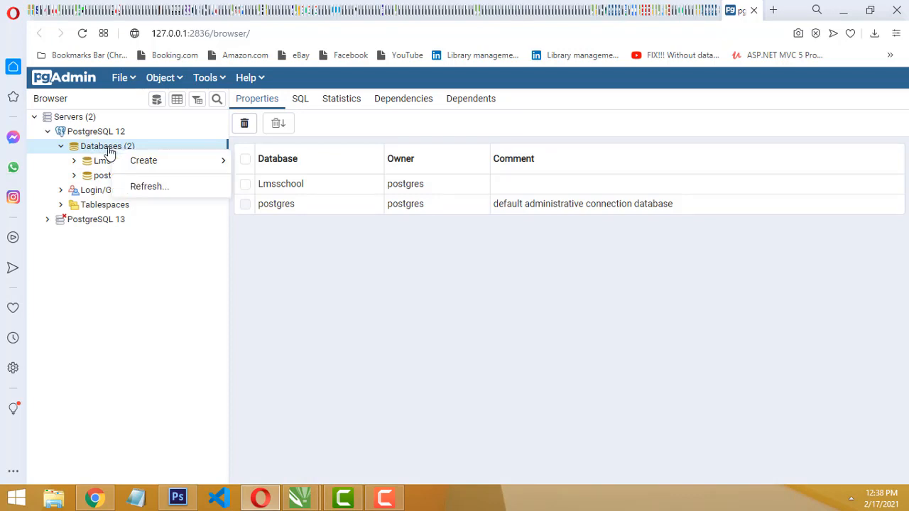
{"action": "mouse_move", "coordinate": [134, 161]}
{"action": "left_click", "coordinate": [300, 168]}
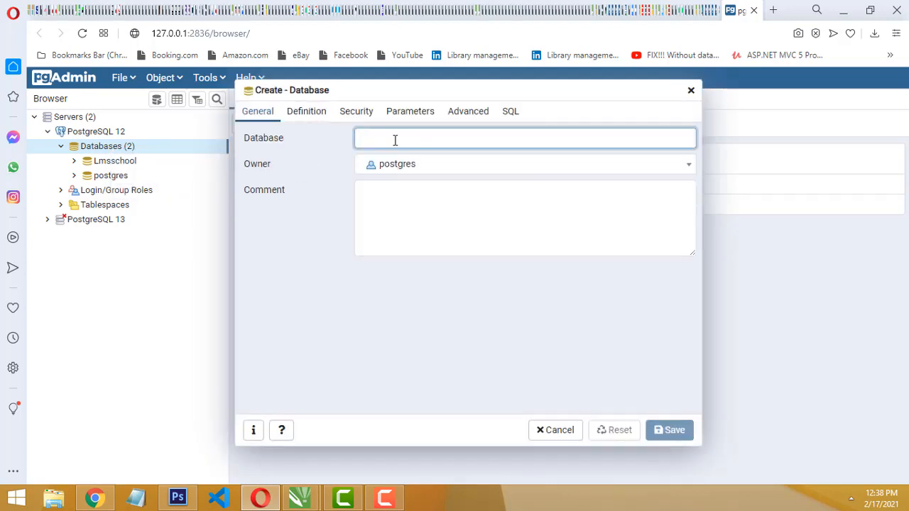
{"action": "left_click", "coordinate": [308, 118]}
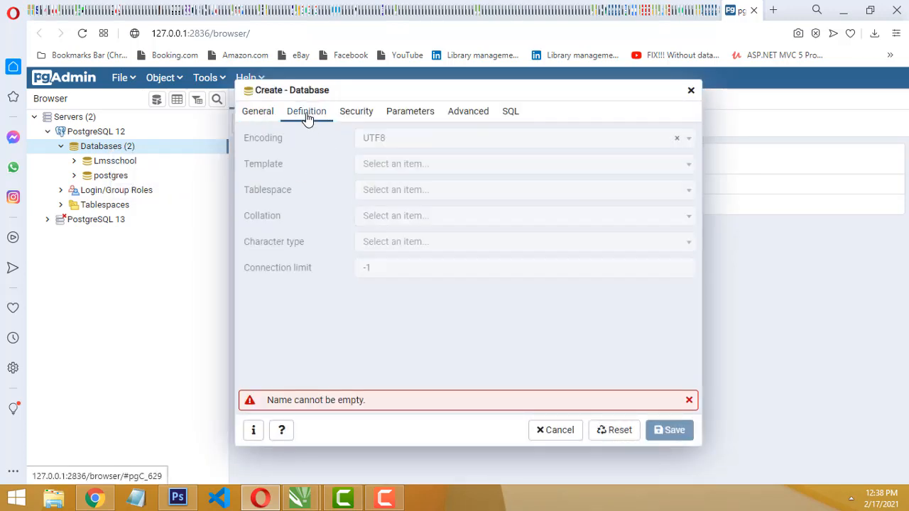
{"action": "left_click", "coordinate": [262, 114]}
{"action": "left_click", "coordinate": [372, 137]}
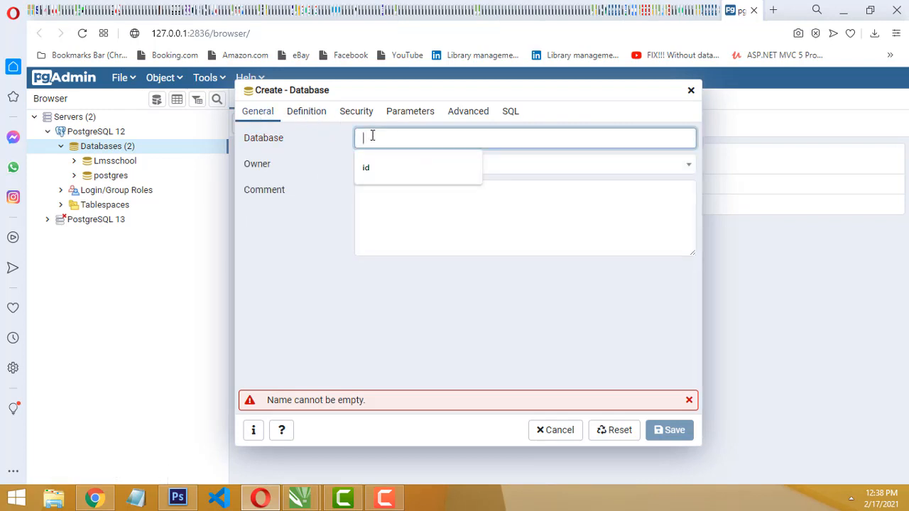
{"action": "type", "text": "Linda"}
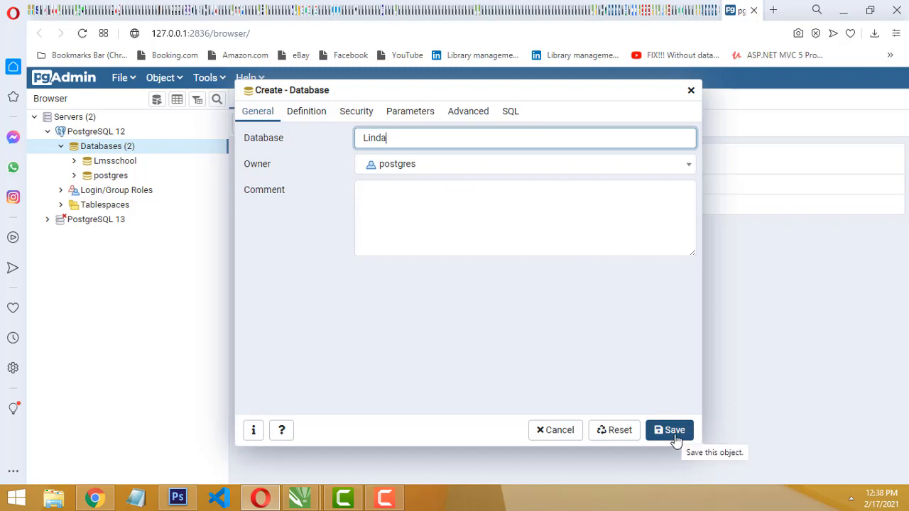
{"action": "left_click", "coordinate": [676, 440]}
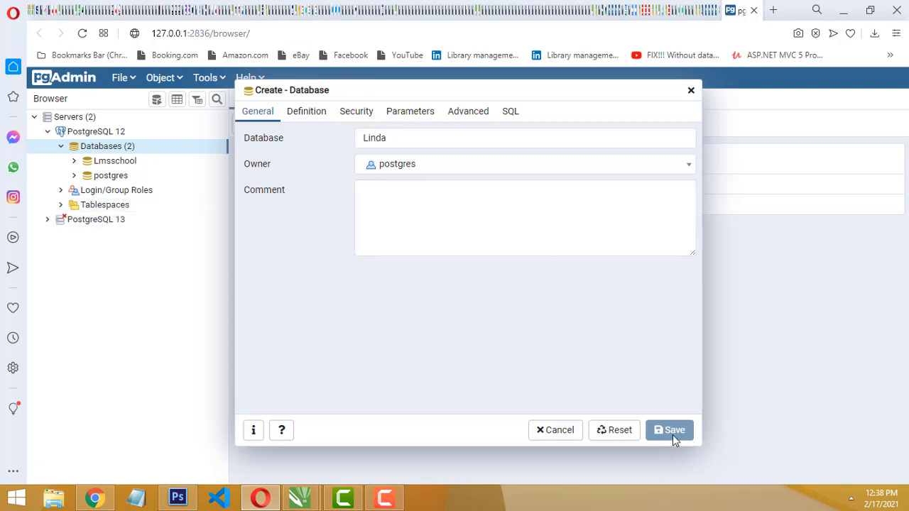
{"action": "left_click", "coordinate": [852, 500]}
{"action": "left_click", "coordinate": [851, 499]}
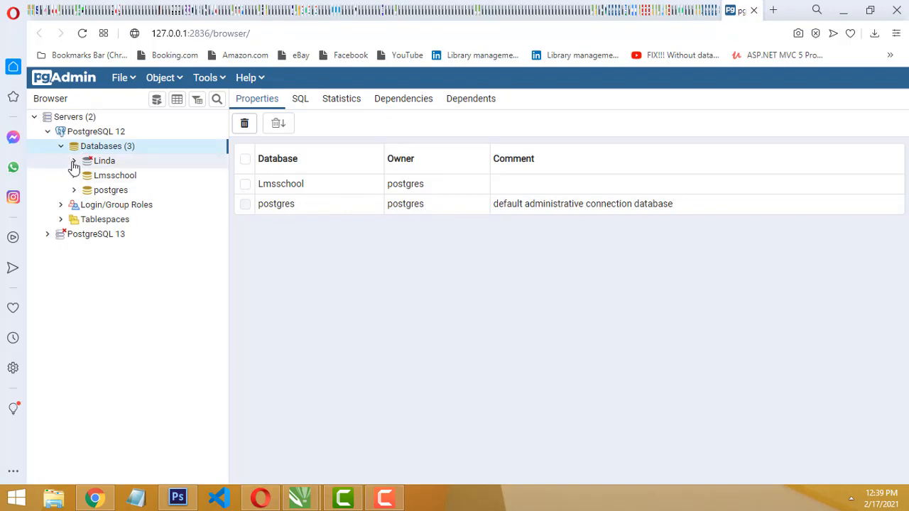
Expand the Linda database and its schemas to show the objects of the public schema
{"action": "left_click", "coordinate": [73, 164]}
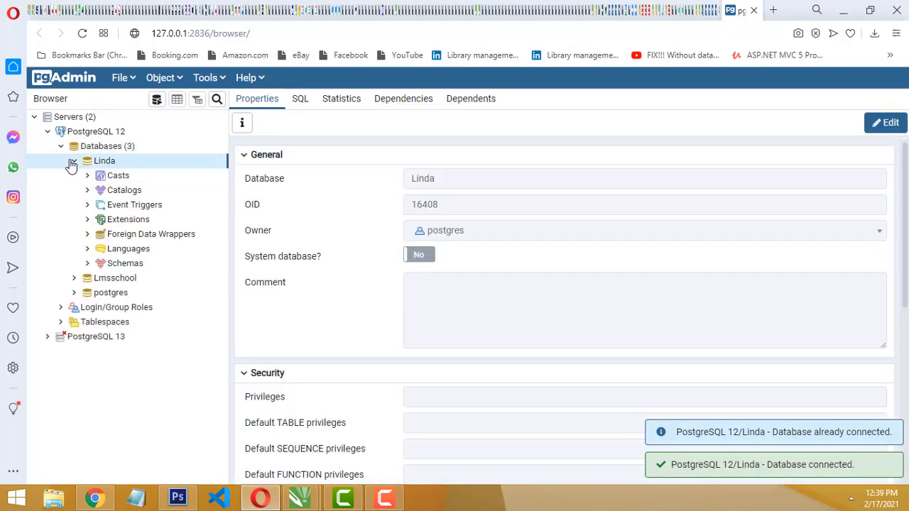
{"action": "left_click", "coordinate": [73, 164]}
{"action": "left_click", "coordinate": [74, 164]}
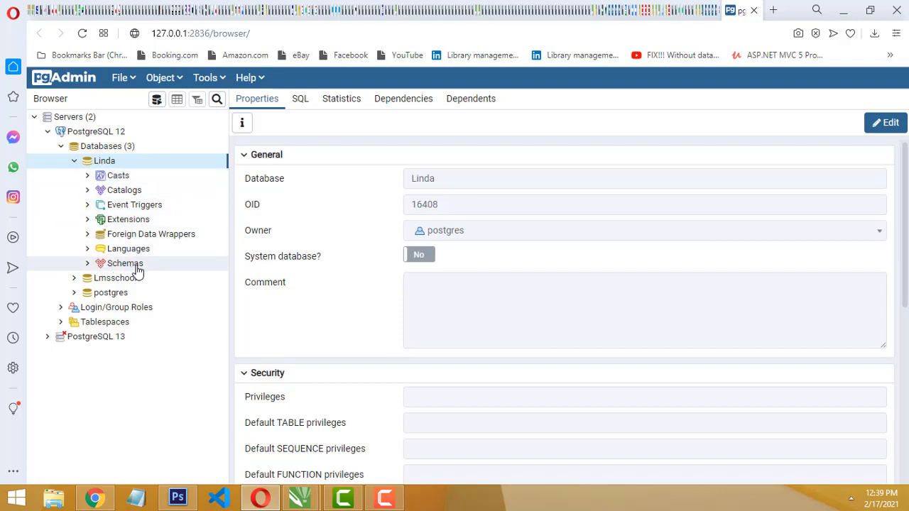
{"action": "left_click", "coordinate": [88, 264]}
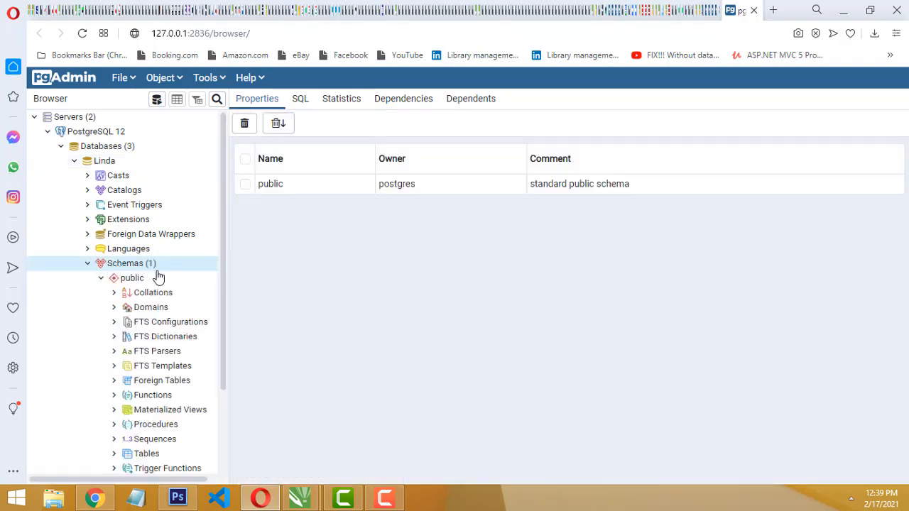
Start a new table in the public schema of the Linda database and name it student
{"action": "scroll", "coordinate": [146, 273], "scroll_direction": "down", "scroll_amount": 1}
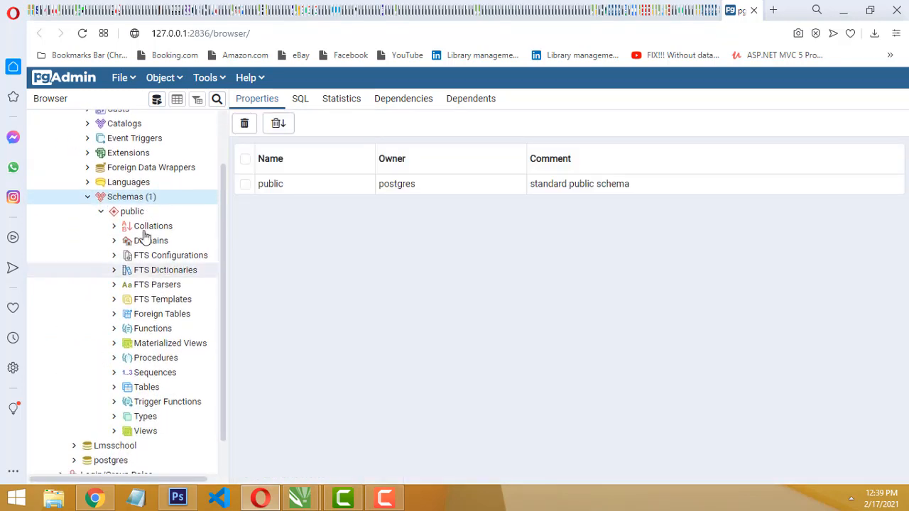
{"action": "left_click", "coordinate": [147, 387]}
{"action": "right_click", "coordinate": [144, 357]}
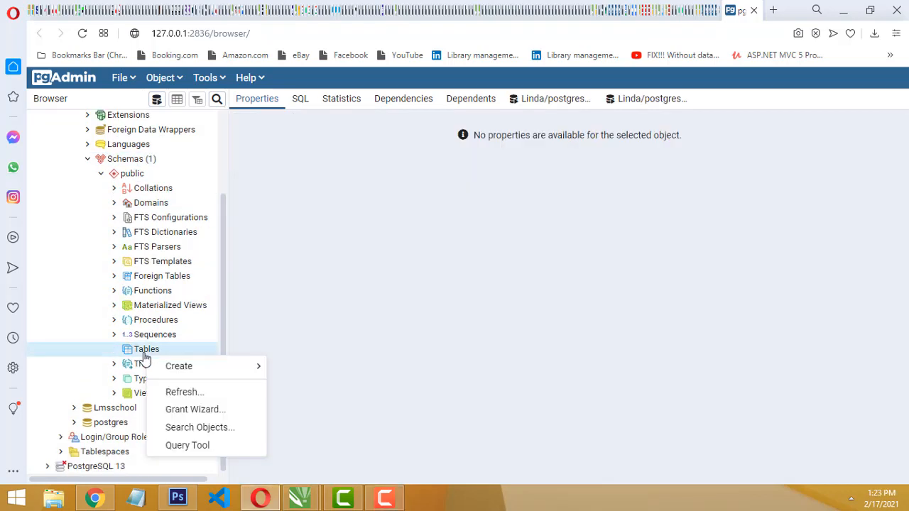
{"action": "mouse_move", "coordinate": [178, 365]}
{"action": "left_click", "coordinate": [292, 370]}
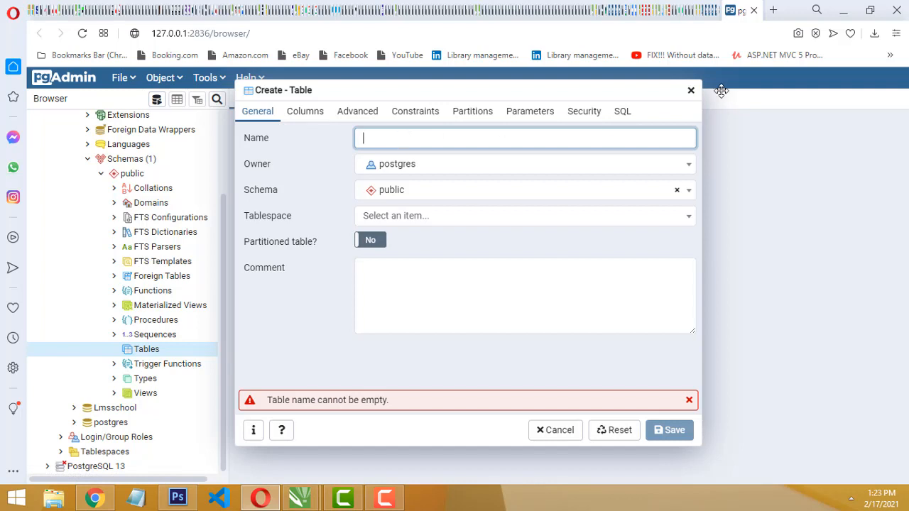
{"action": "type", "text": "Students"}
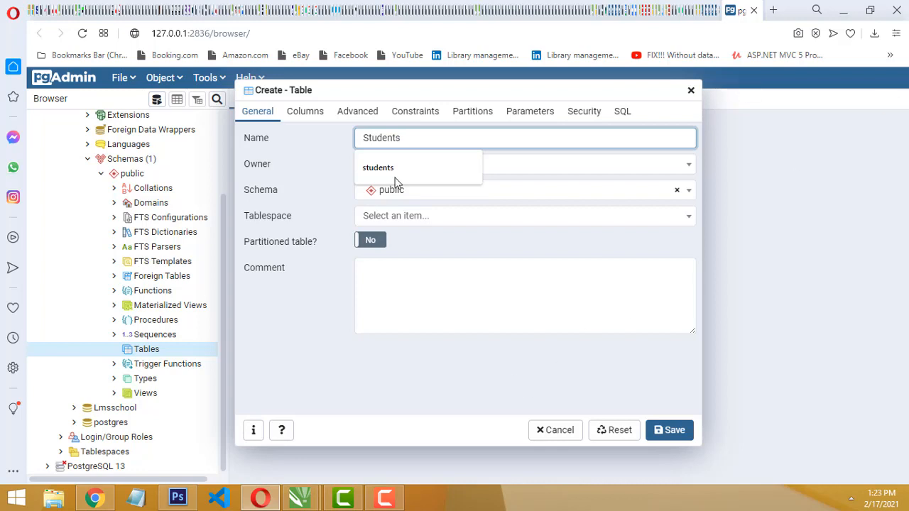
{"action": "type", "text": "s"}
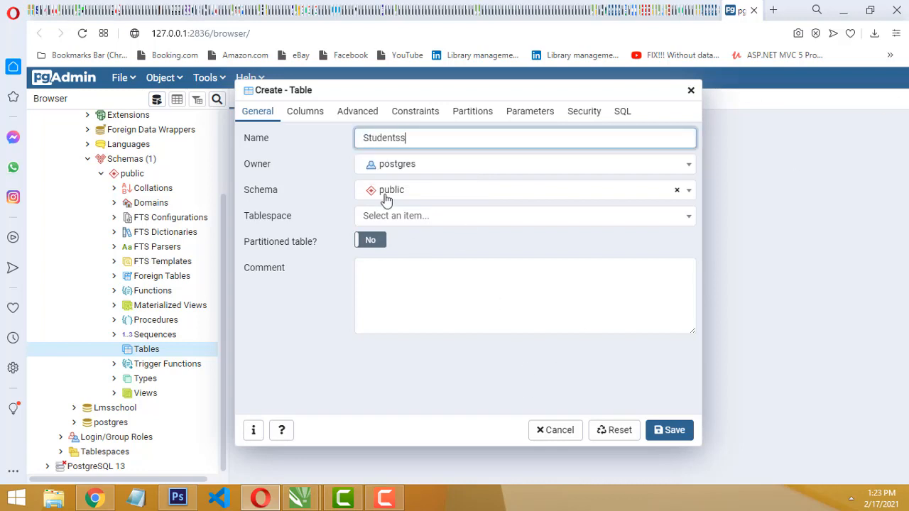
{"action": "key", "text": "BackSpace"}
{"action": "key", "text": "BackSpace"}
{"action": "key", "text": "BackSpace"}
{"action": "key", "text": "BackSpace"}
{"action": "key", "text": "BackSpace"}
{"action": "key", "text": "BackSpace"}
{"action": "key", "text": "BackSpace"}
{"action": "key", "text": "BackSpace"}
{"action": "key", "text": "BackSpace"}
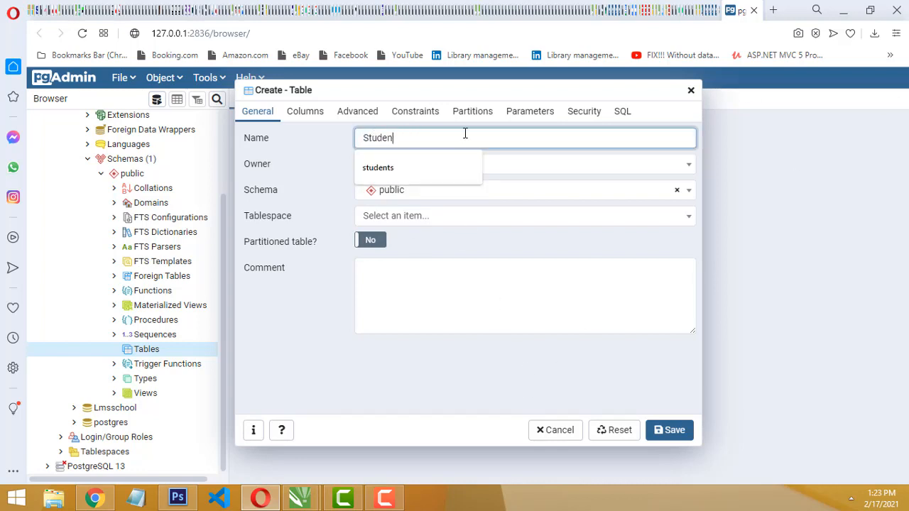
{"action": "type", "text": "student"}
Add a column named id with data type integer to the table and make it the primary key
{"action": "left_click", "coordinate": [305, 116]}
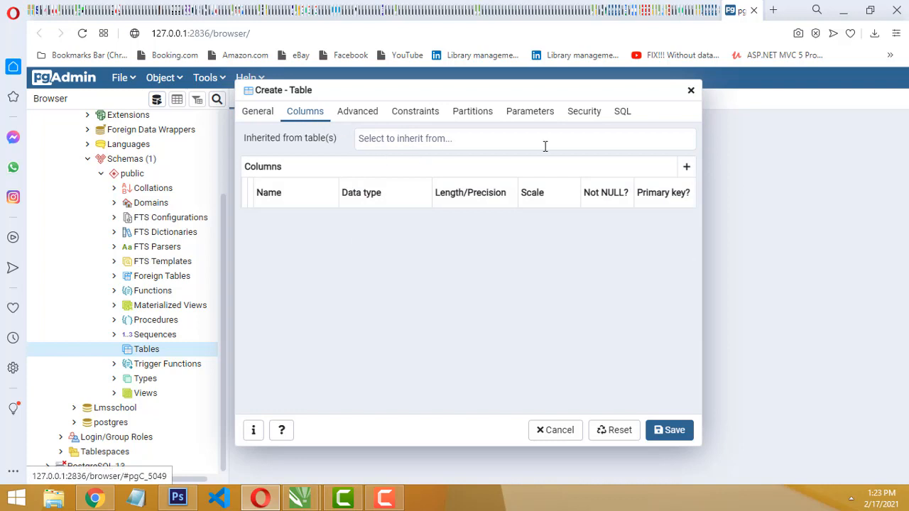
{"action": "left_click", "coordinate": [687, 168]}
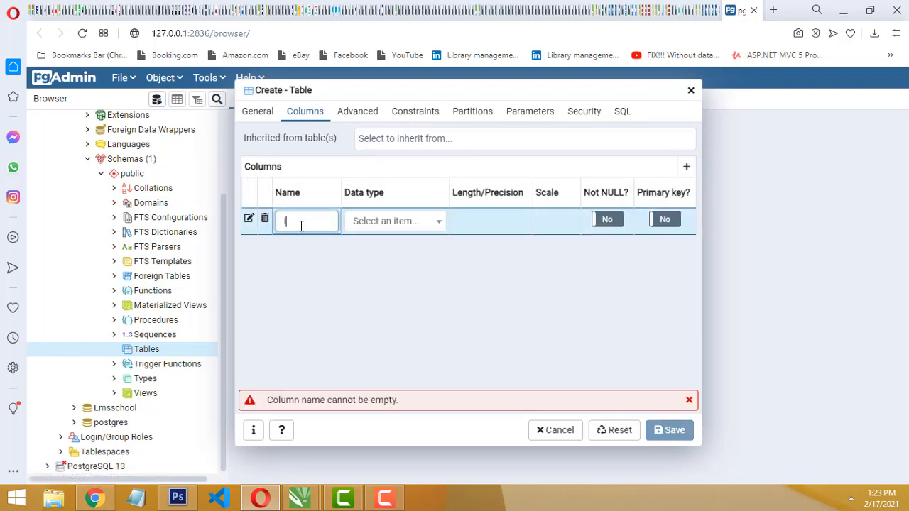
{"action": "type", "text": "id"}
{"action": "left_click", "coordinate": [411, 221]}
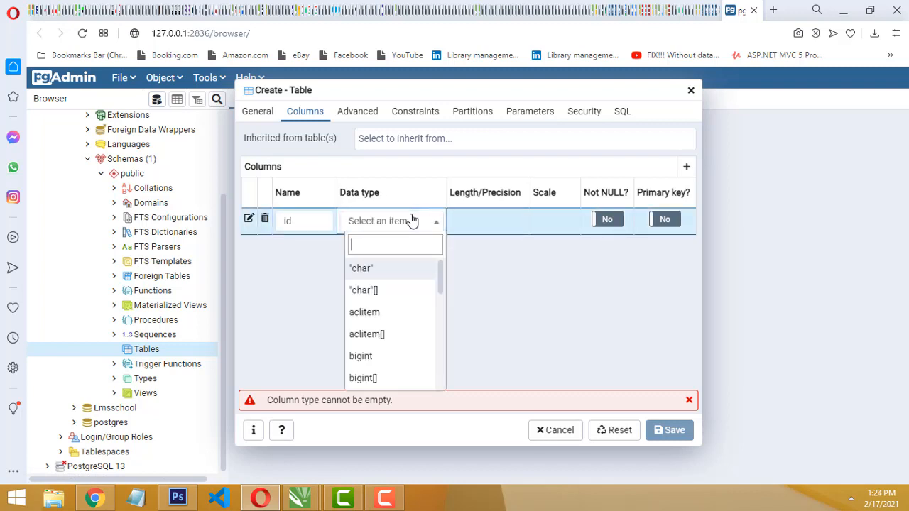
{"action": "type", "text": "Inte"}
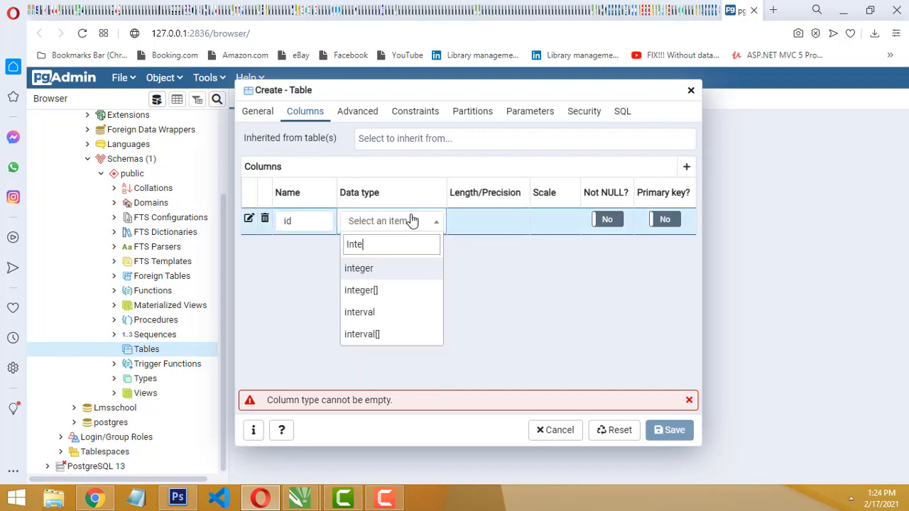
{"action": "left_click", "coordinate": [391, 269]}
{"action": "left_click", "coordinate": [663, 221]}
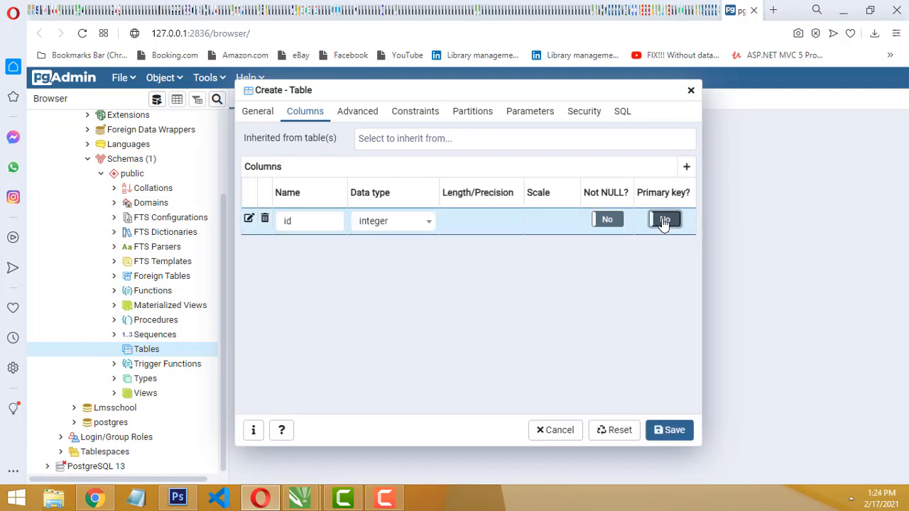
{"action": "left_click", "coordinate": [664, 220]}
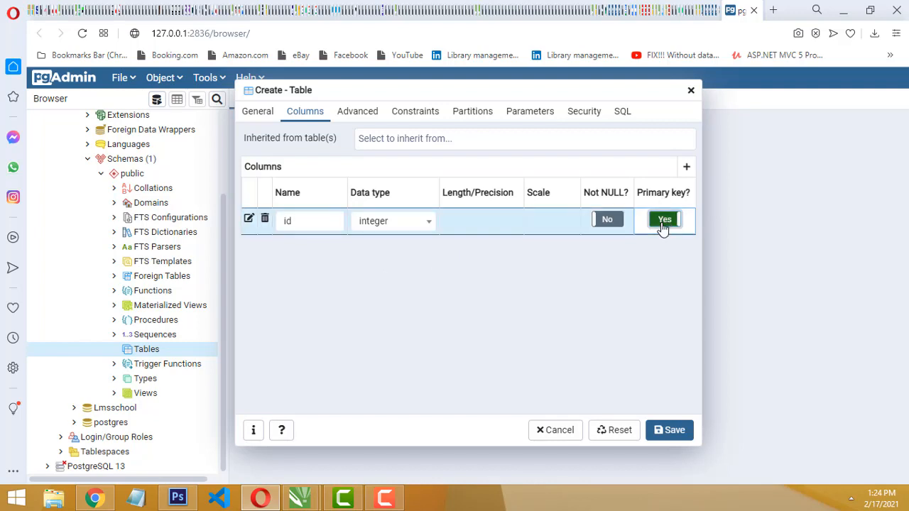
Examine the new table's constraints, partition, parameter and advanced settings, along with its column definition
{"action": "left_click", "coordinate": [359, 120]}
{"action": "left_click", "coordinate": [408, 116]}
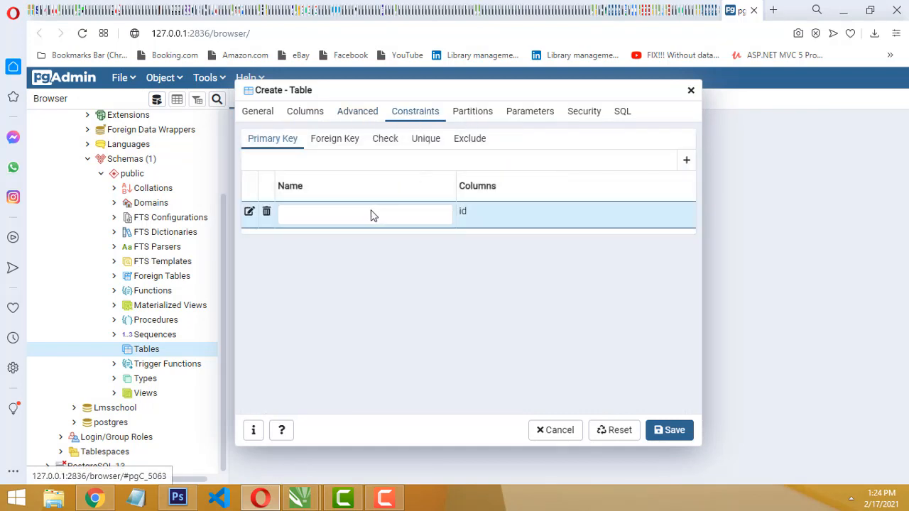
{"action": "left_click", "coordinate": [463, 116]}
{"action": "left_click", "coordinate": [418, 116]}
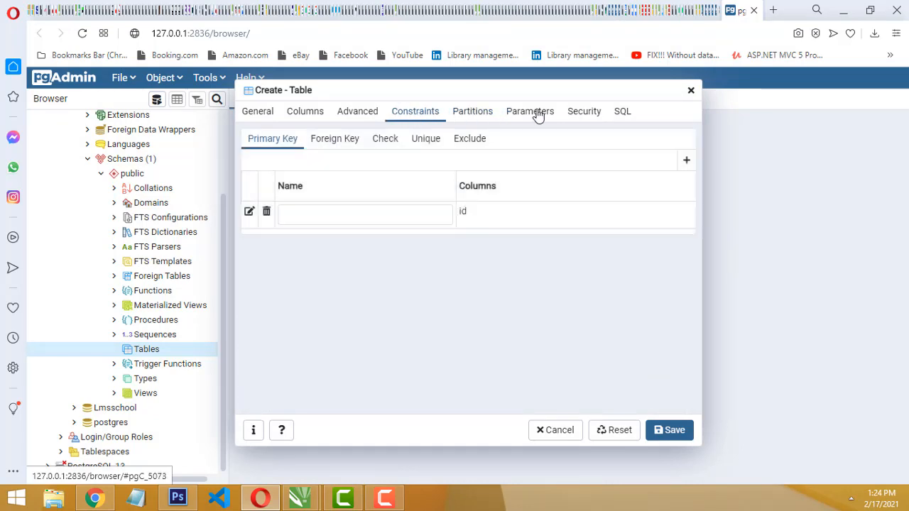
{"action": "left_click", "coordinate": [537, 112]}
{"action": "left_click", "coordinate": [417, 117]}
{"action": "left_click", "coordinate": [358, 115]}
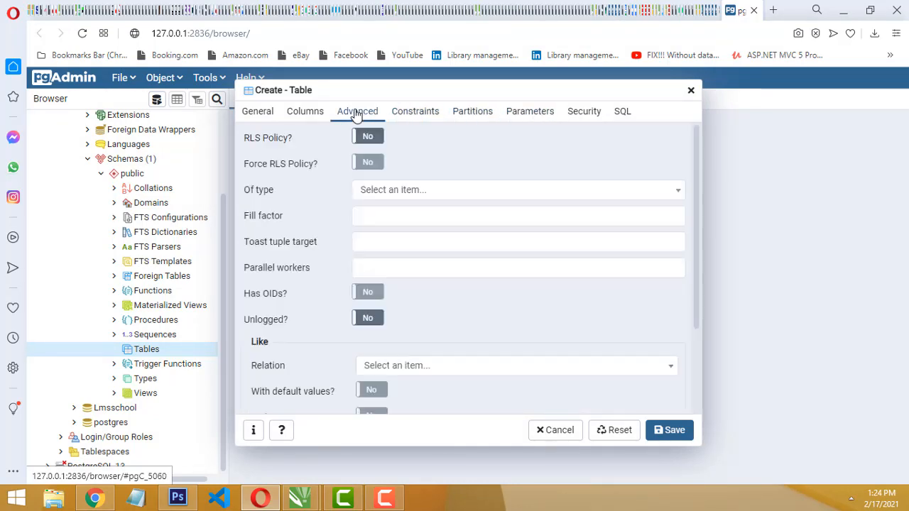
{"action": "left_click", "coordinate": [303, 117]}
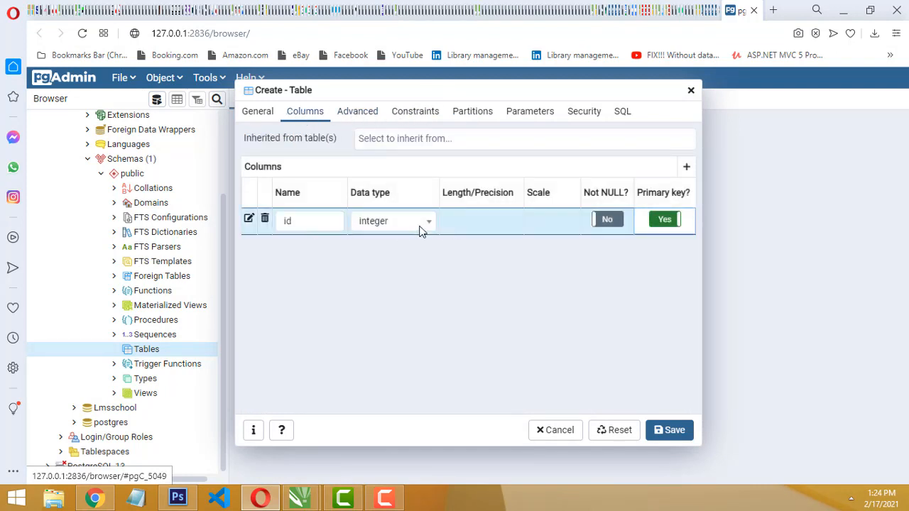
{"action": "left_click", "coordinate": [357, 113]}
{"action": "scroll", "coordinate": [590, 248], "scroll_direction": "down", "scroll_amount": 2}
{"action": "scroll", "coordinate": [424, 146], "scroll_direction": "down", "scroll_amount": 1}
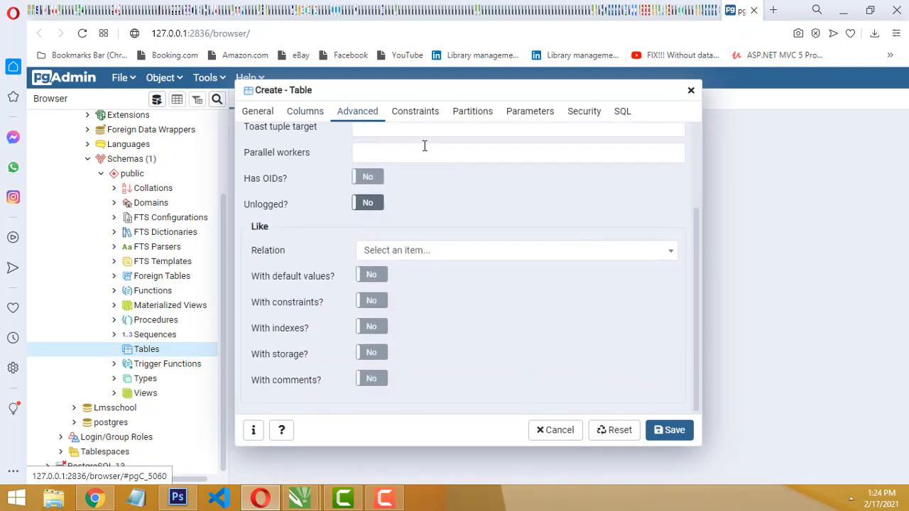
Examine the new table's constraints, partition, parameter and security settings and its SQL definition
{"action": "left_click", "coordinate": [414, 114]}
{"action": "left_click", "coordinate": [474, 115]}
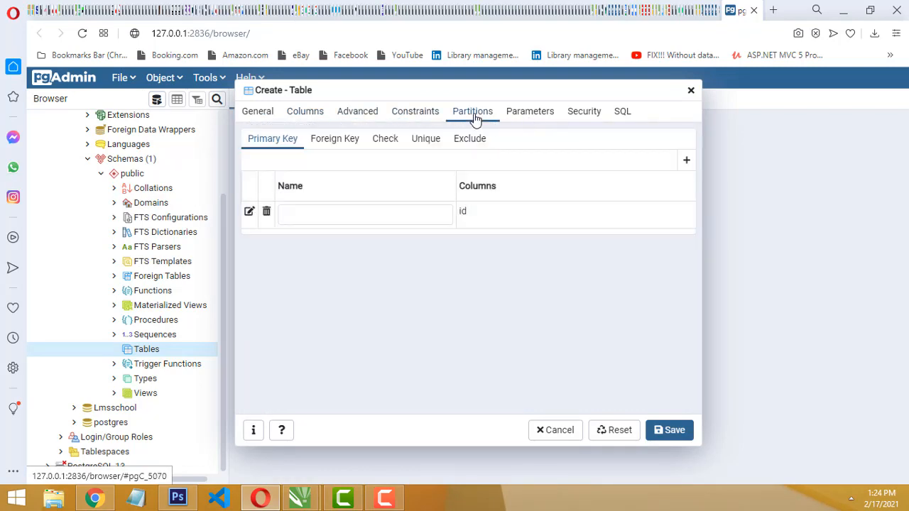
{"action": "left_click", "coordinate": [524, 116]}
{"action": "left_click", "coordinate": [585, 116]}
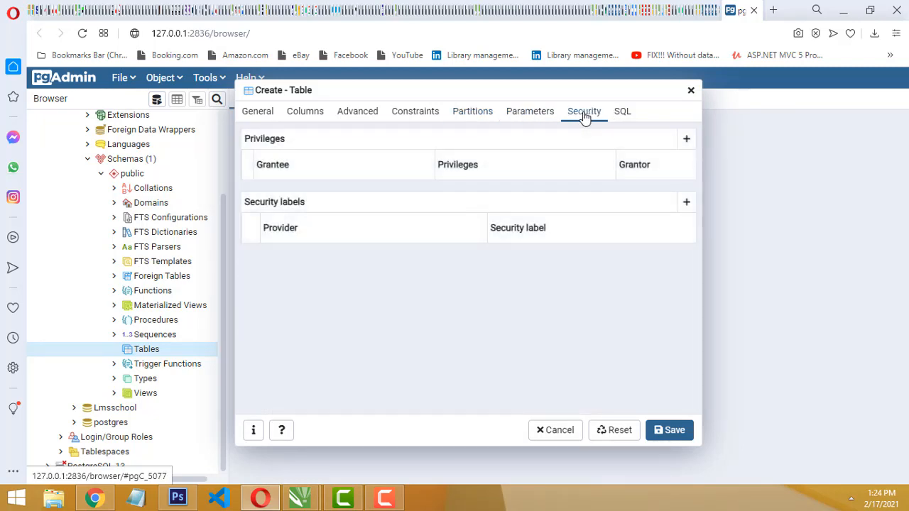
{"action": "left_click", "coordinate": [621, 116]}
Make the id column an identity column with an increment of 1 and save the student table
{"action": "left_click", "coordinate": [307, 115]}
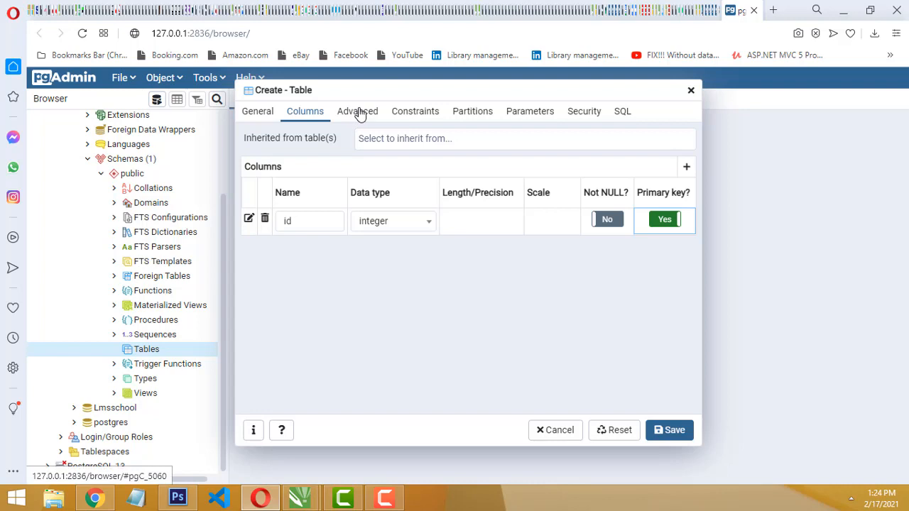
{"action": "left_click", "coordinate": [248, 219]}
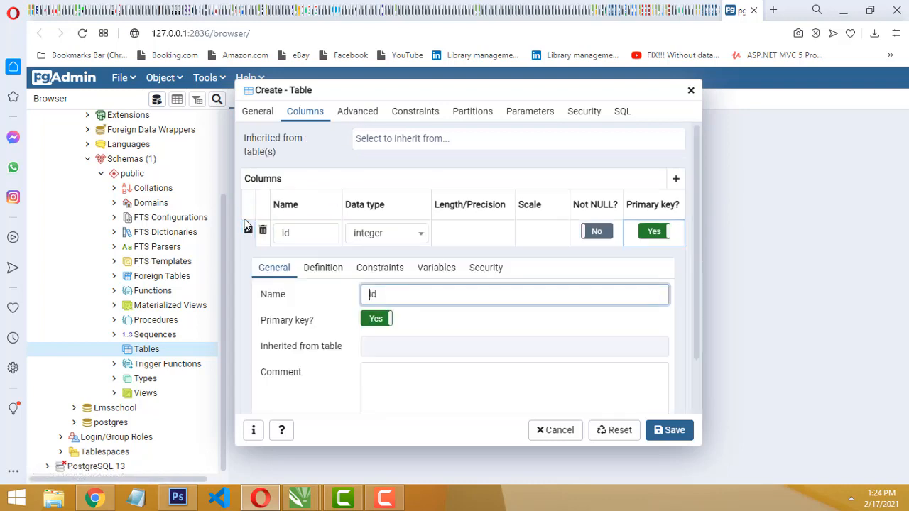
{"action": "scroll", "coordinate": [526, 303], "scroll_direction": "down", "scroll_amount": 2}
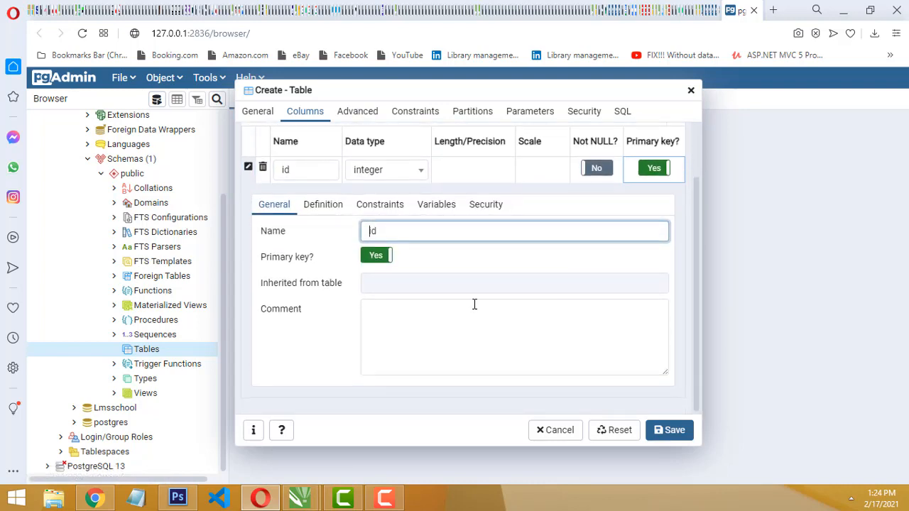
{"action": "left_click", "coordinate": [328, 208]}
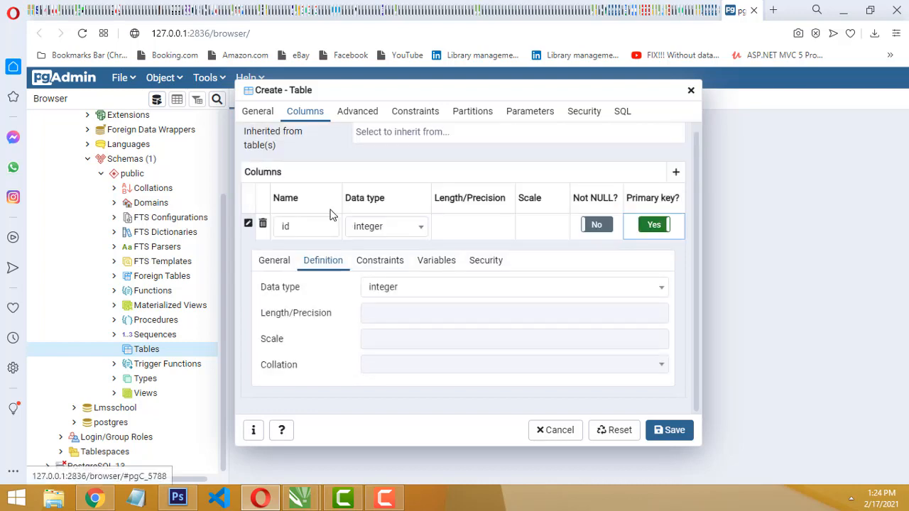
{"action": "left_click", "coordinate": [377, 263]}
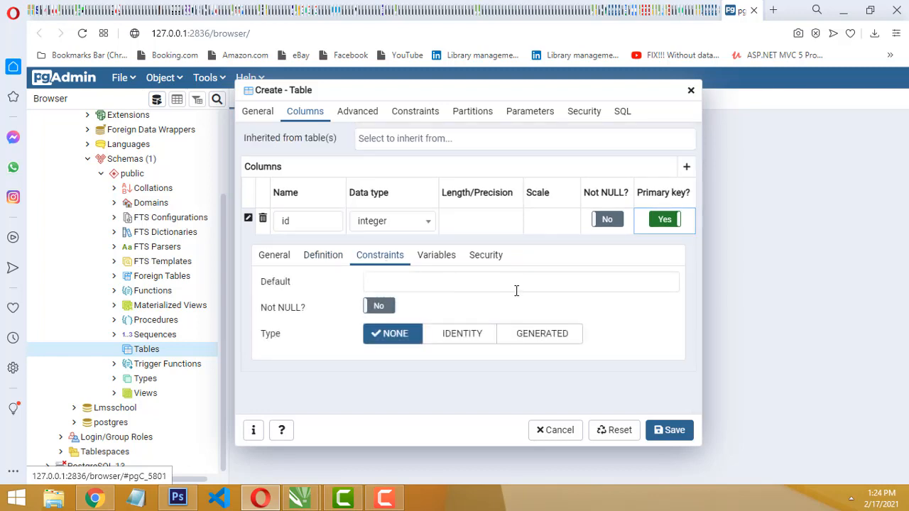
{"action": "left_click", "coordinate": [463, 335]}
{"action": "scroll", "coordinate": [469, 366], "scroll_direction": "down", "scroll_amount": 2}
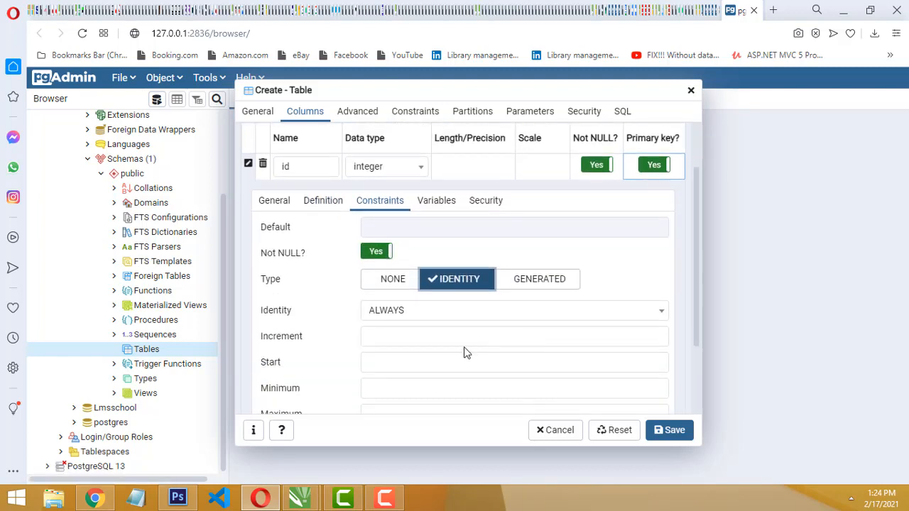
{"action": "left_click", "coordinate": [426, 336]}
{"action": "type", "text": "1"}
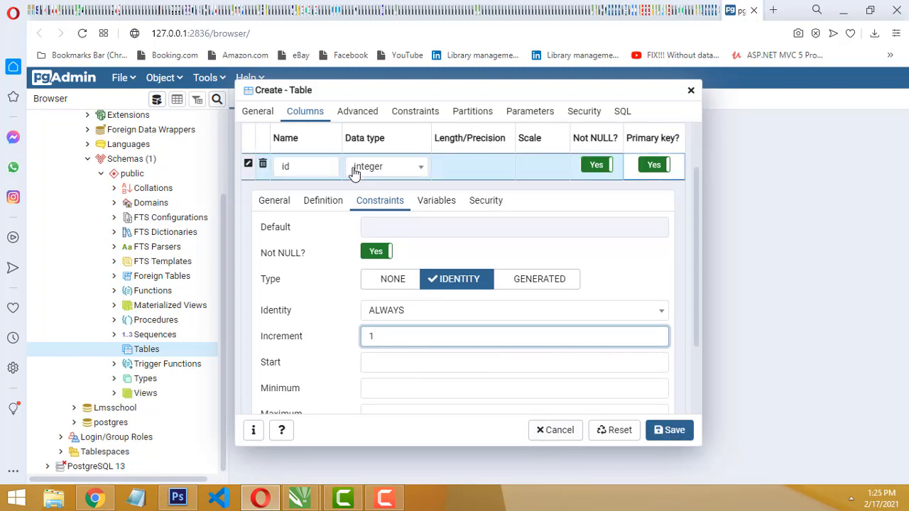
{"action": "scroll", "coordinate": [660, 298], "scroll_direction": "up", "scroll_amount": 2}
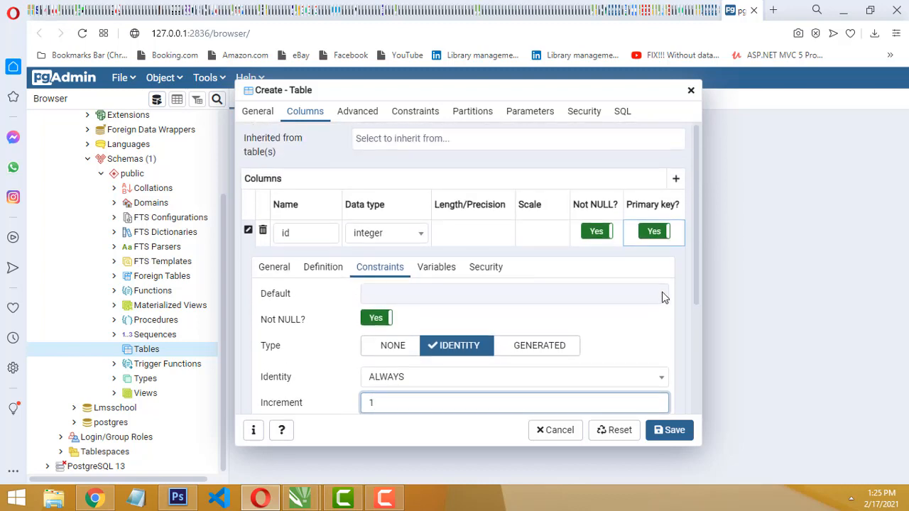
{"action": "left_click", "coordinate": [668, 430]}
{"action": "scroll", "coordinate": [224, 357], "scroll_direction": "down", "scroll_amount": 2}
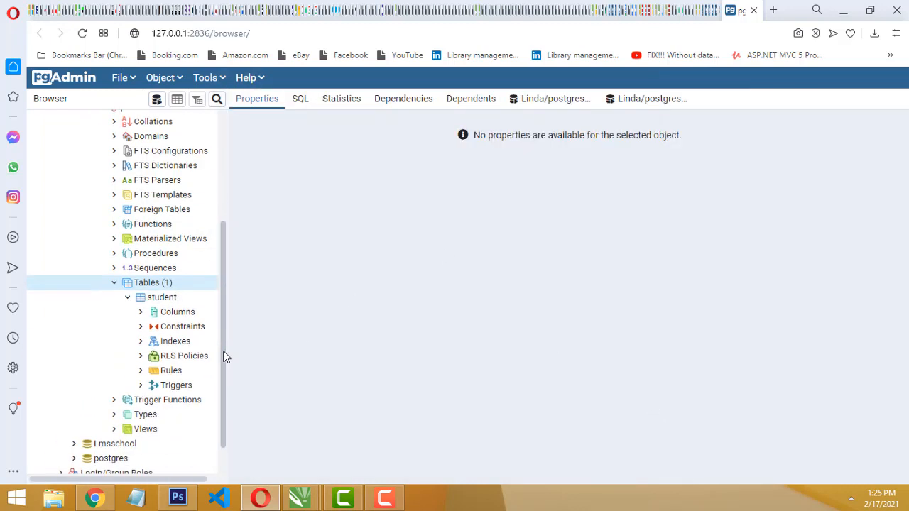
Start a new column in the student table and name it name, in lowercase
{"action": "left_click", "coordinate": [141, 314]}
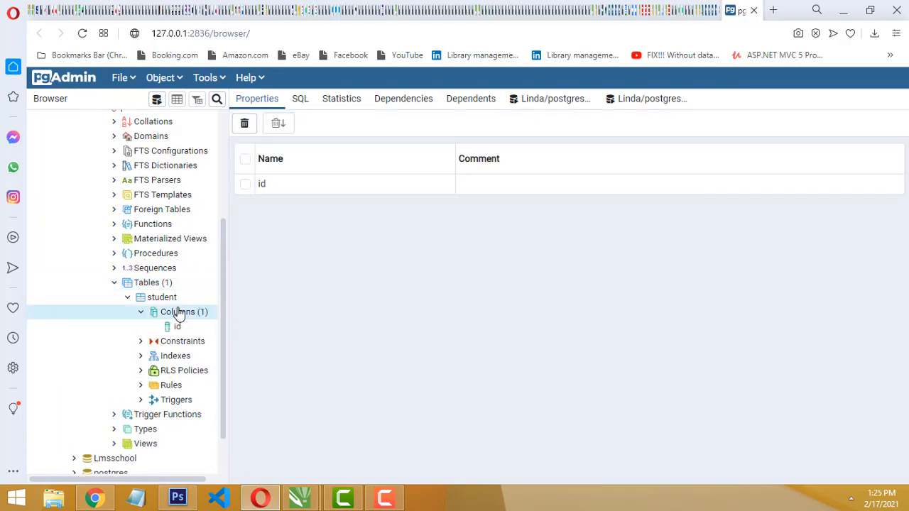
{"action": "right_click", "coordinate": [183, 317]}
{"action": "mouse_move", "coordinate": [225, 333]}
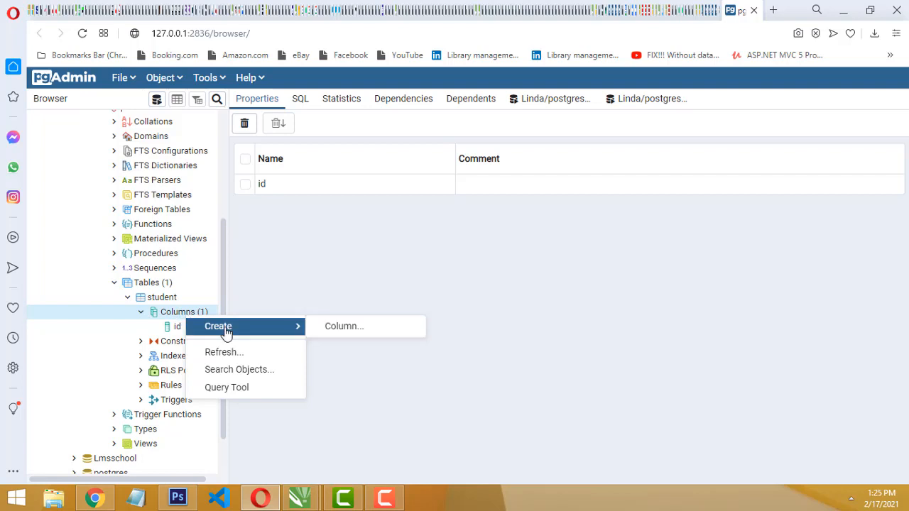
{"action": "left_click", "coordinate": [395, 333]}
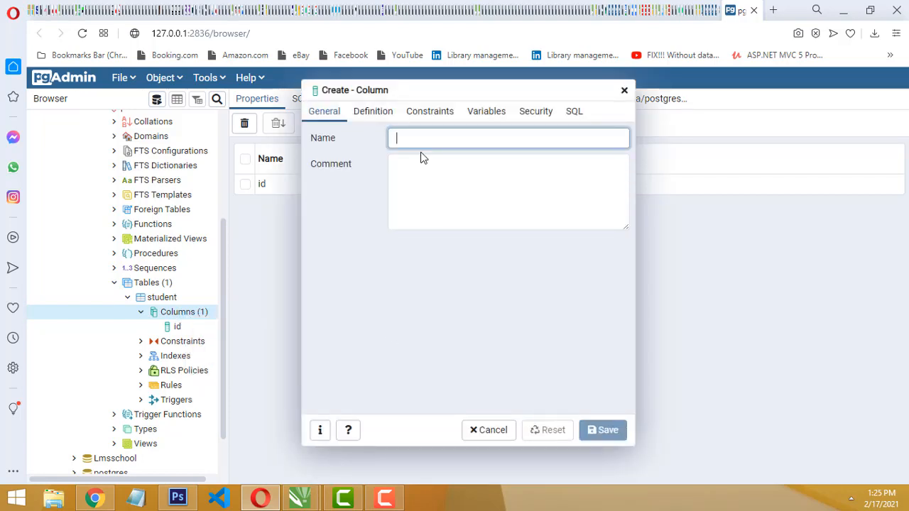
{"action": "type", "text": "Name"}
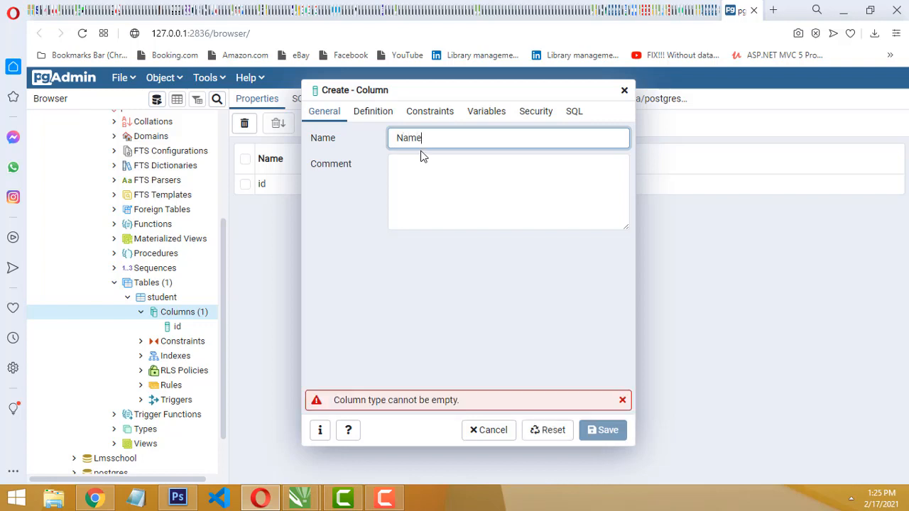
{"action": "left_click_drag", "start_coordinate": [403, 140], "coordinate": [362, 142]}
Set the name column's data type to text and save the column
{"action": "left_click", "coordinate": [382, 115]}
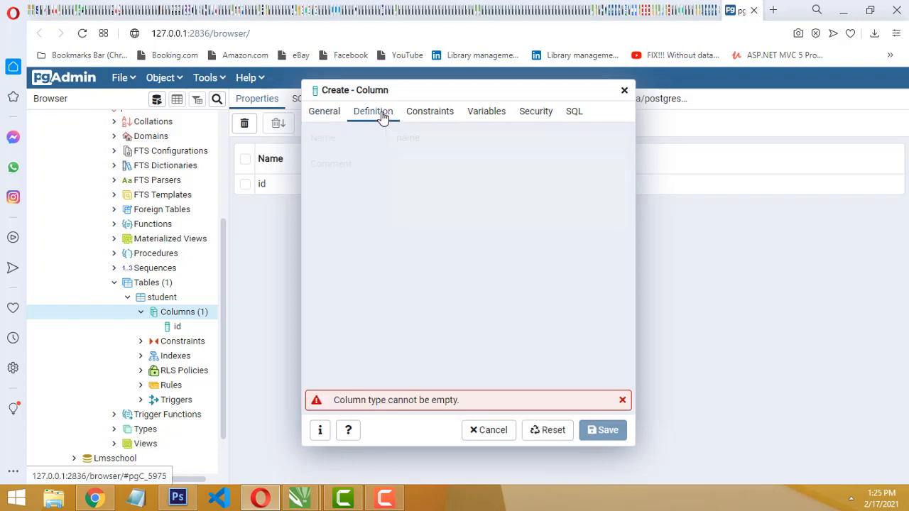
{"action": "left_click", "coordinate": [528, 146]}
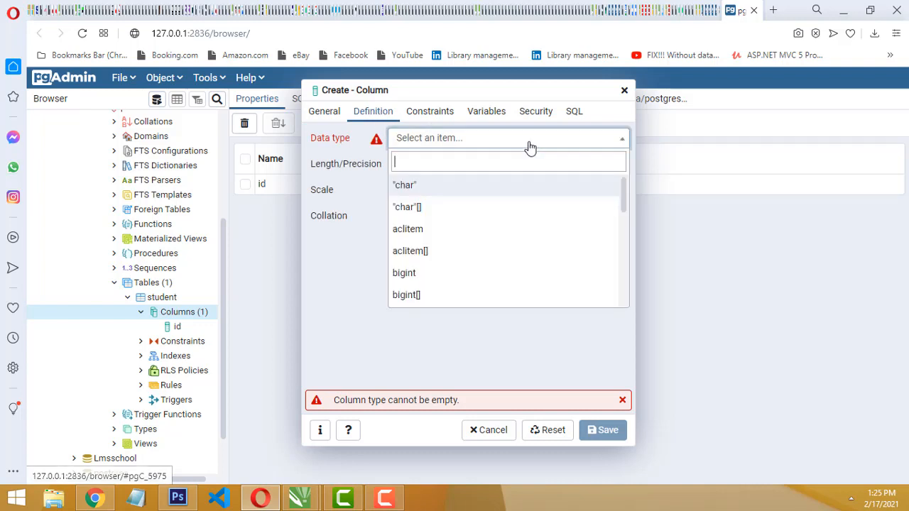
{"action": "left_click", "coordinate": [528, 146]}
{"action": "left_click", "coordinate": [529, 147]}
{"action": "type", "text": "text"}
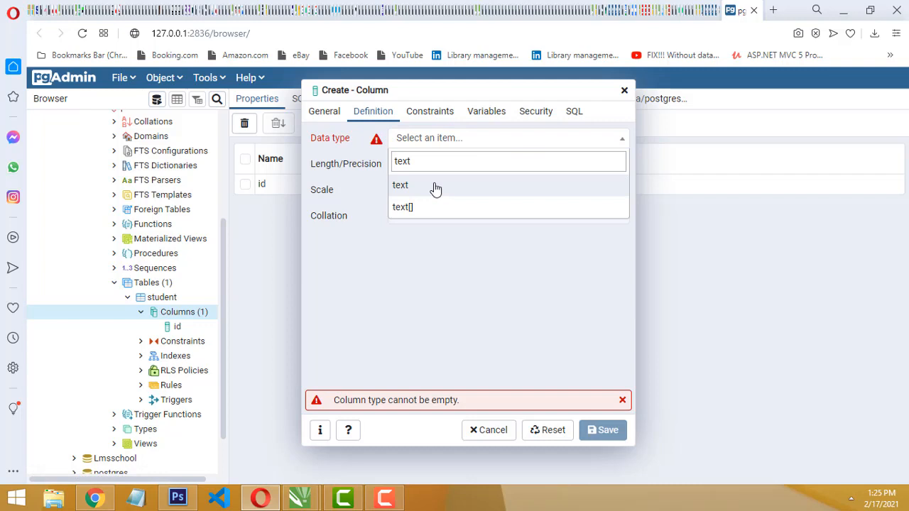
{"action": "left_click", "coordinate": [435, 186]}
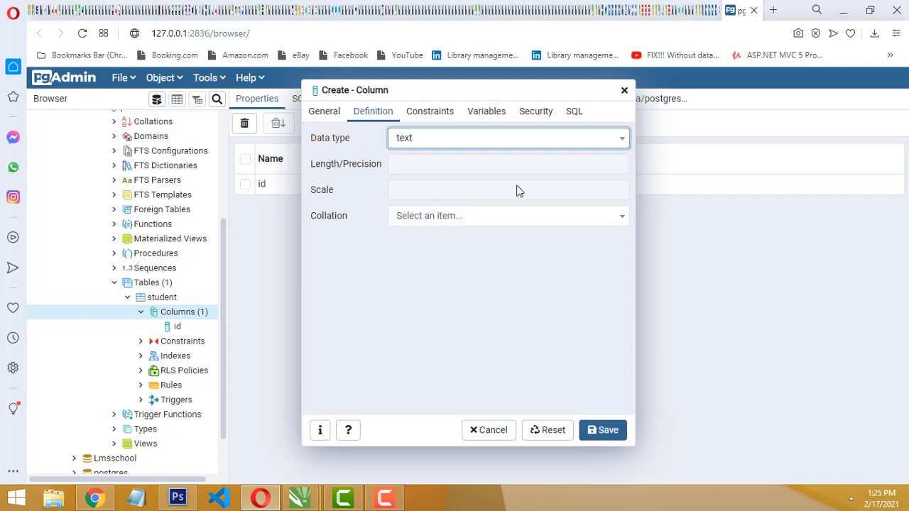
{"action": "left_click", "coordinate": [603, 432]}
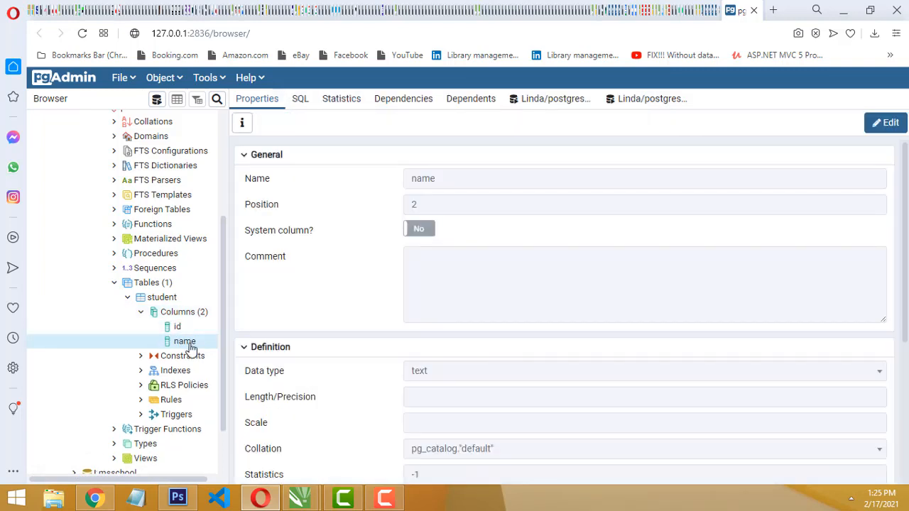
Start another new column in the student table and name it phone
{"action": "left_click", "coordinate": [183, 313]}
{"action": "right_click", "coordinate": [186, 316]}
{"action": "mouse_move", "coordinate": [241, 330]}
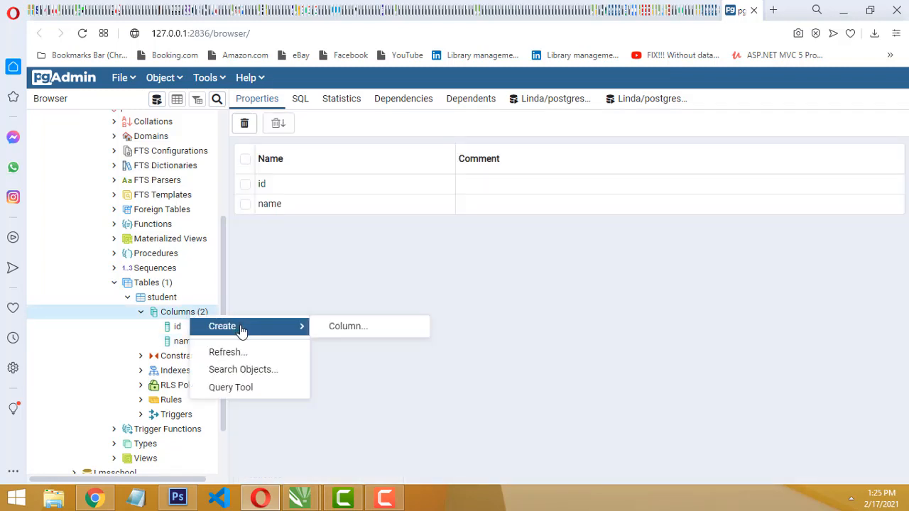
{"action": "left_click", "coordinate": [347, 327]}
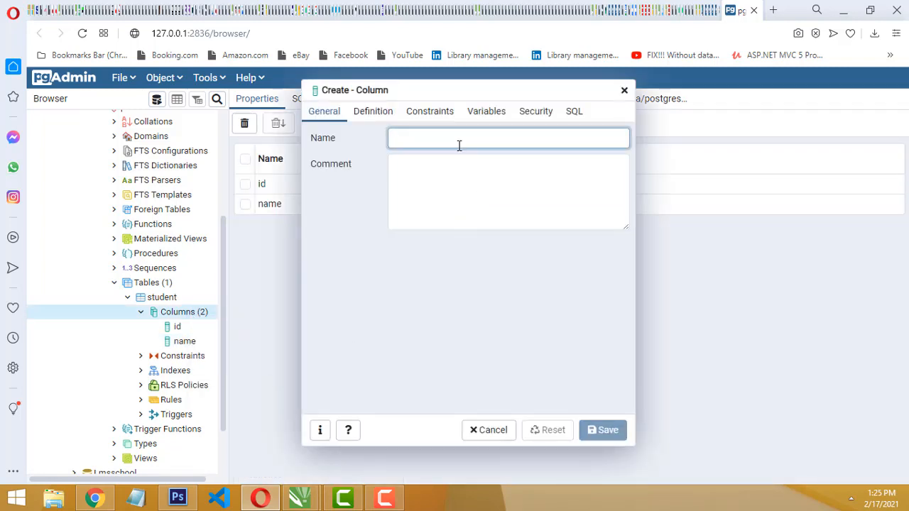
{"action": "type", "text": "phone"}
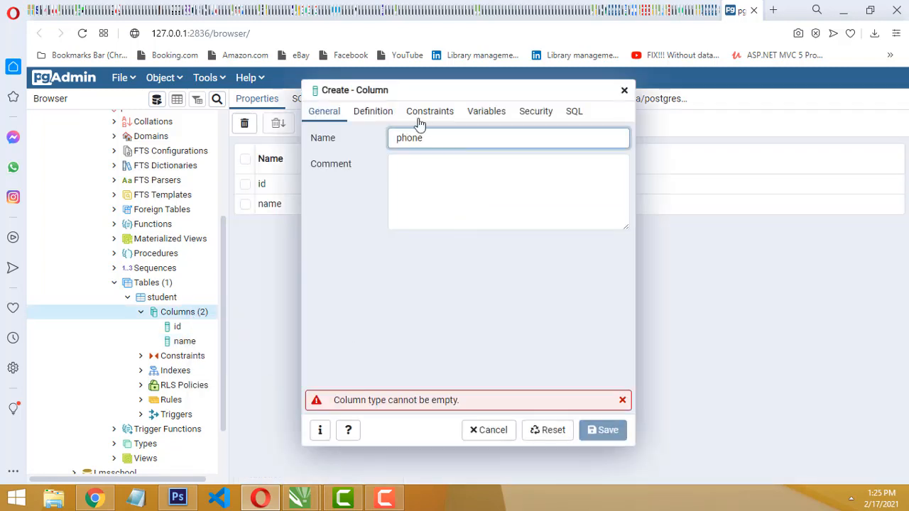
Set the phone column's data type to integer and save the column
{"action": "left_click", "coordinate": [373, 112]}
{"action": "left_click", "coordinate": [482, 139]}
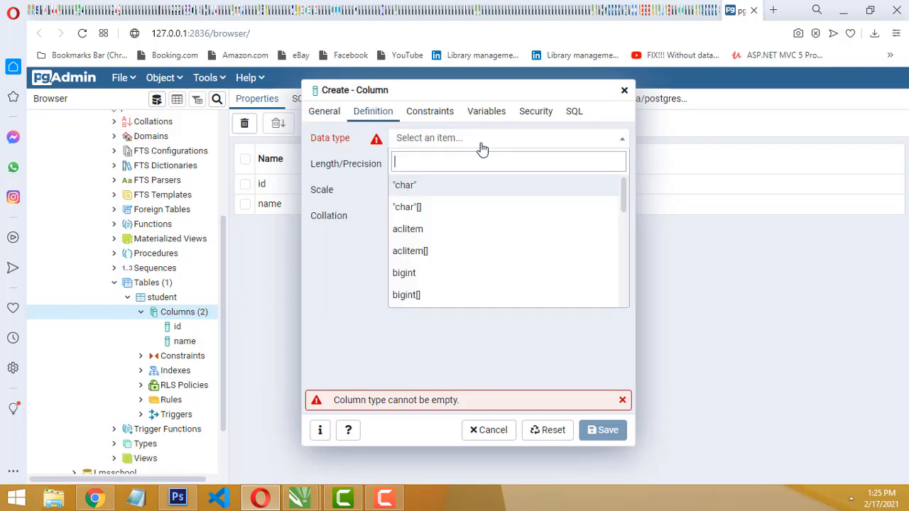
{"action": "type", "text": "integ"}
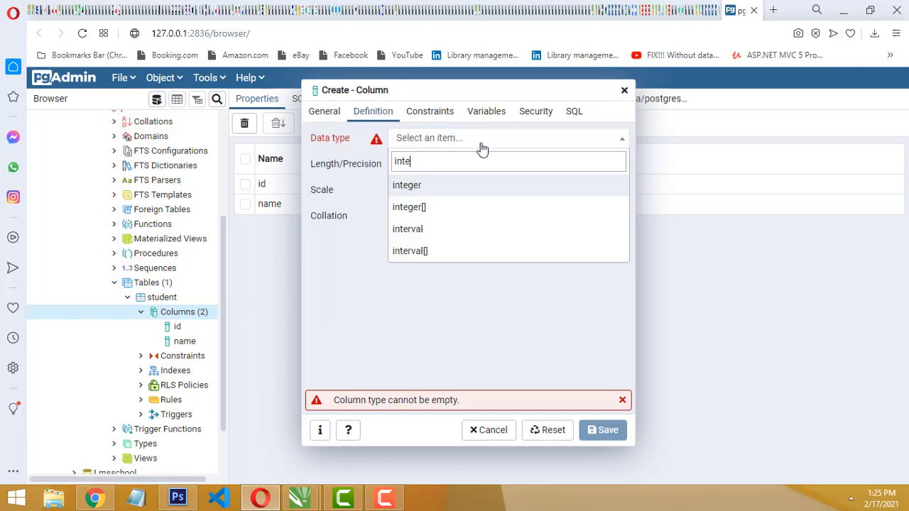
{"action": "left_click", "coordinate": [450, 190]}
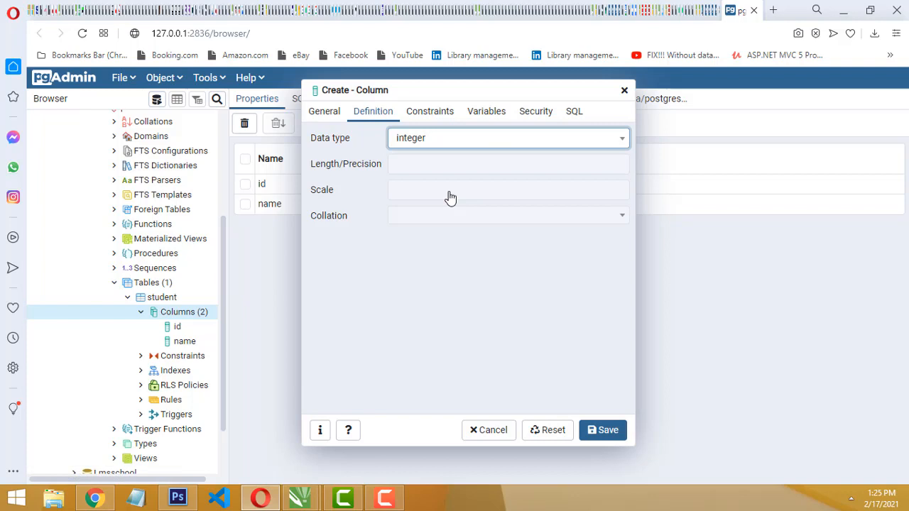
{"action": "left_click", "coordinate": [603, 431]}
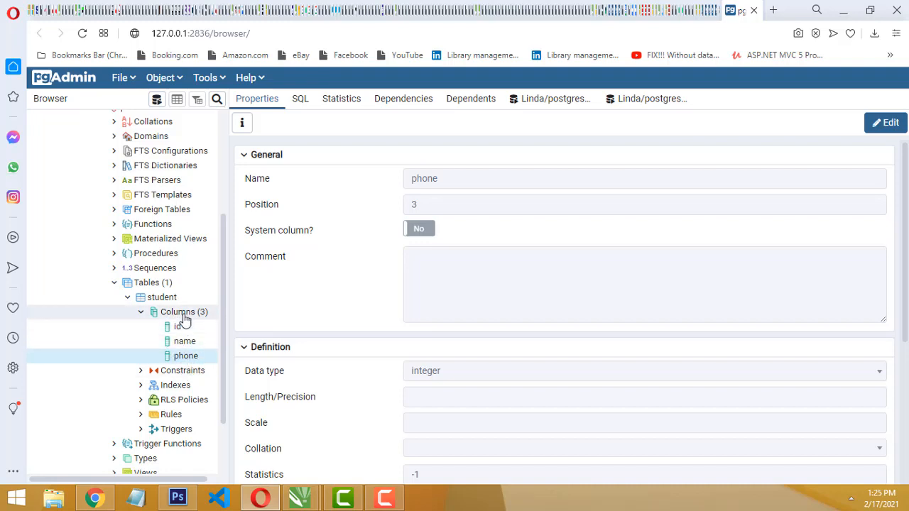
{"action": "right_click", "coordinate": [183, 316]}
{"action": "mouse_move", "coordinate": [237, 327]}
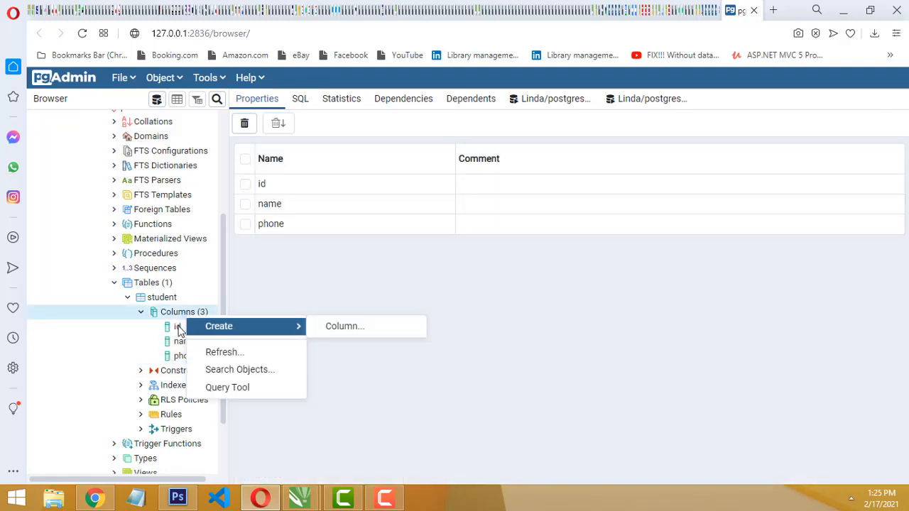
{"action": "left_click", "coordinate": [174, 361]}
{"action": "right_click", "coordinate": [178, 359]}
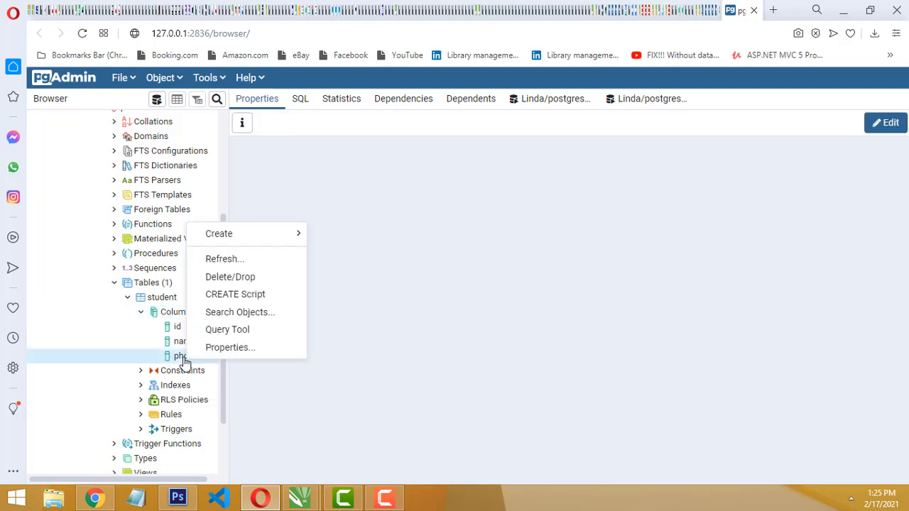
{"action": "left_click", "coordinate": [162, 304]}
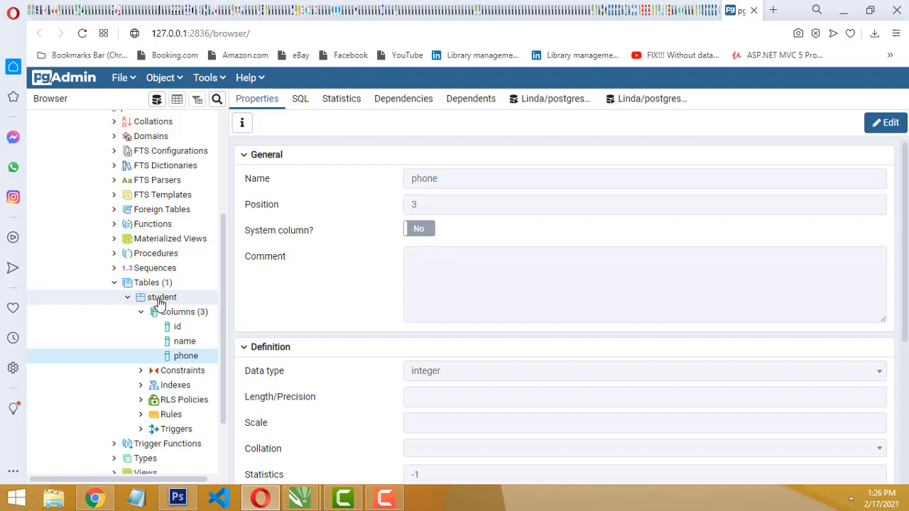
{"action": "right_click", "coordinate": [160, 304]}
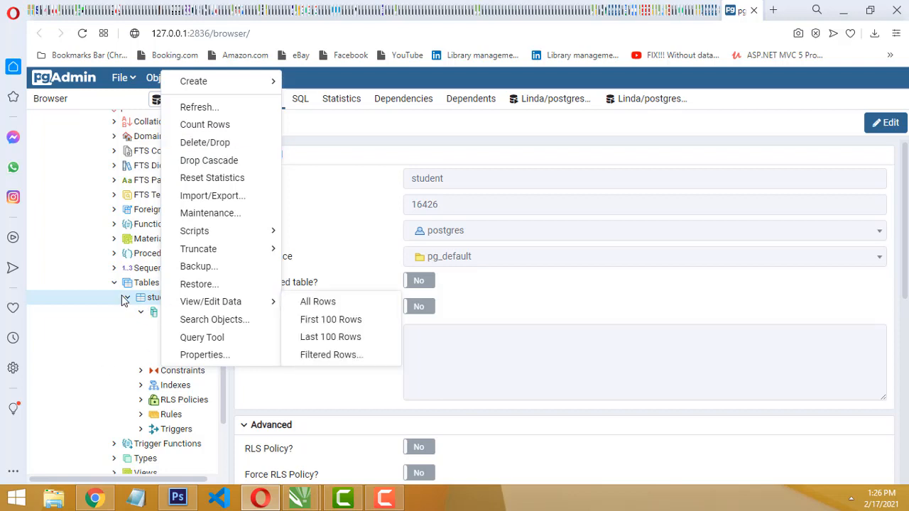
{"action": "left_click", "coordinate": [126, 300]}
{"action": "left_click", "coordinate": [127, 298]}
{"action": "left_click", "coordinate": [127, 349]}
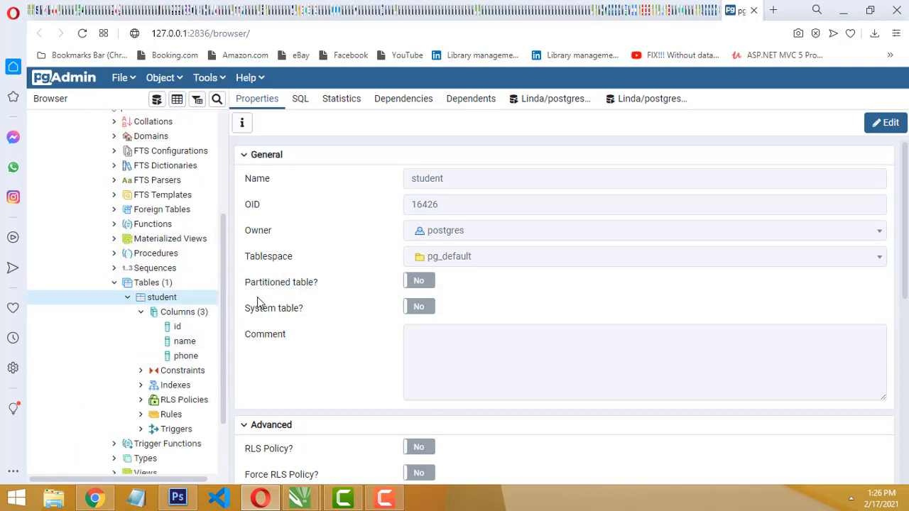
Generate the CREATE script for the student table and review its column and primary key definitions
{"action": "right_click", "coordinate": [164, 301]}
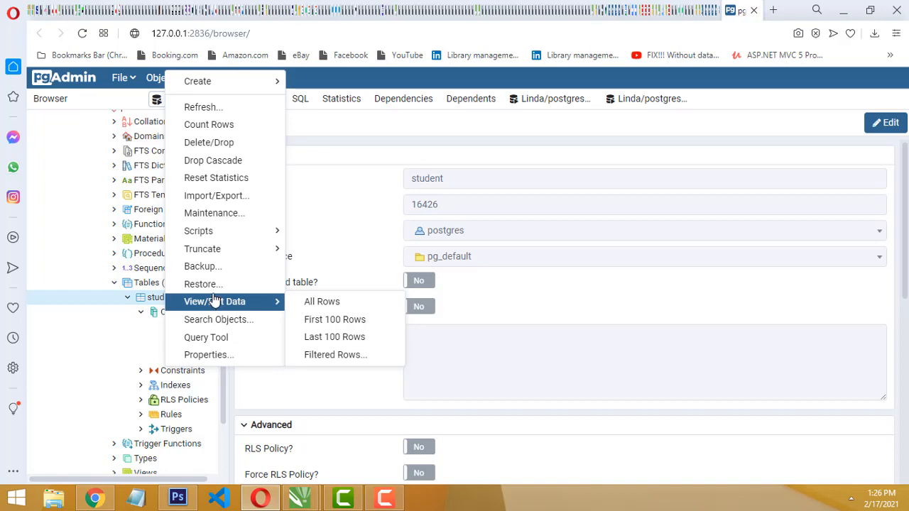
{"action": "mouse_move", "coordinate": [249, 234]}
{"action": "left_click", "coordinate": [334, 231]}
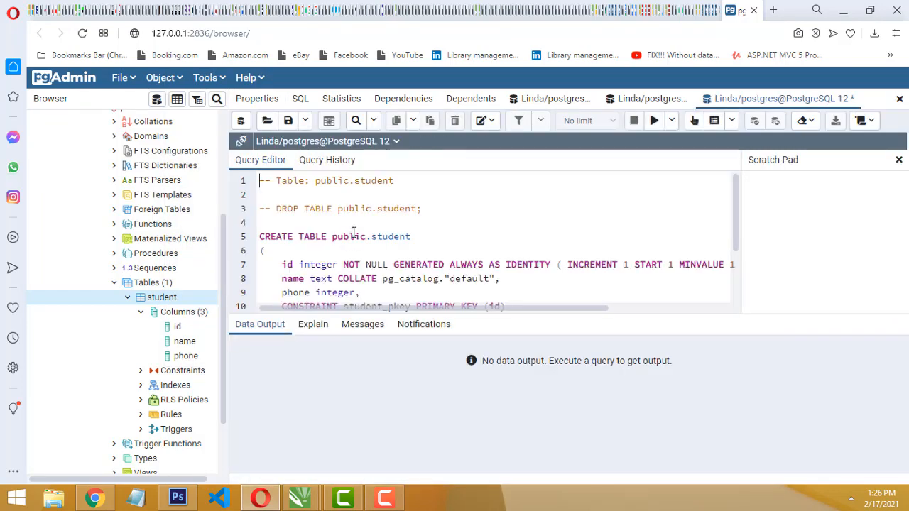
{"action": "scroll", "coordinate": [543, 229], "scroll_direction": "down", "scroll_amount": 2}
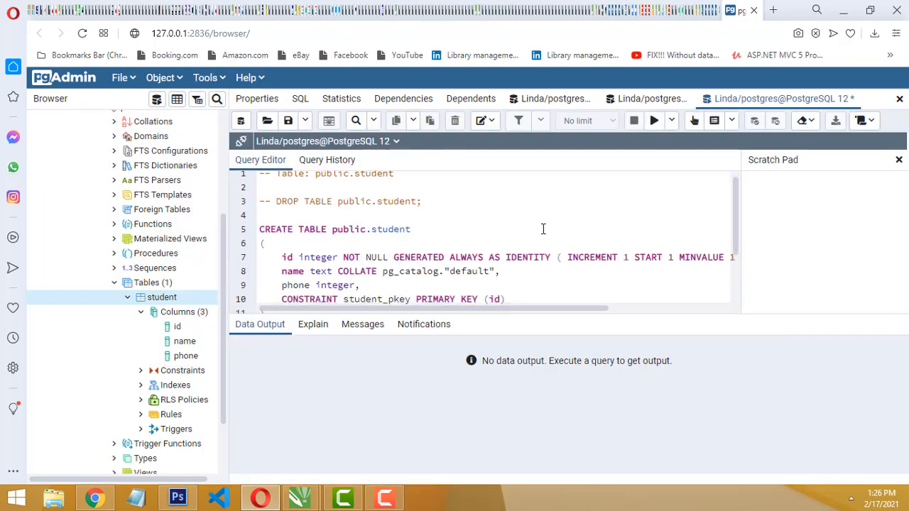
Generate the INSERT script for the student table and remove the id column and its value placeholder
{"action": "right_click", "coordinate": [159, 299]}
{"action": "mouse_move", "coordinate": [254, 242]}
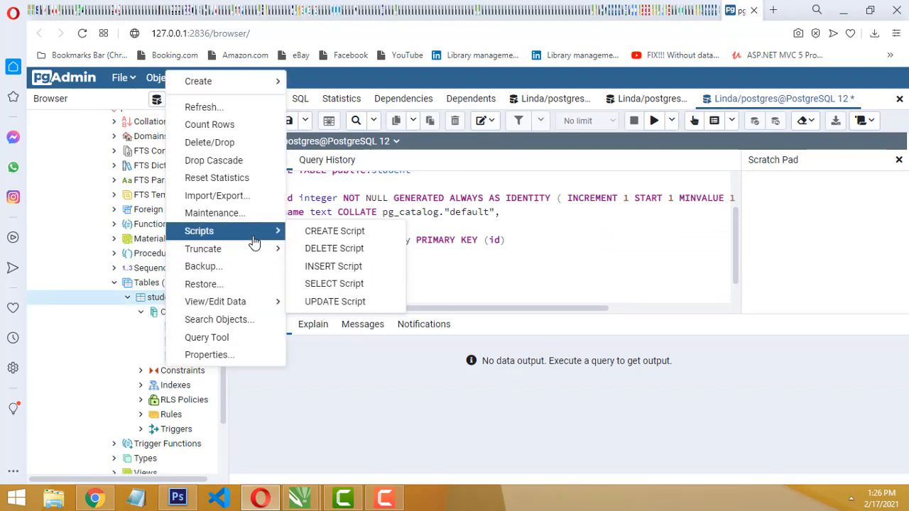
{"action": "left_click", "coordinate": [327, 267]}
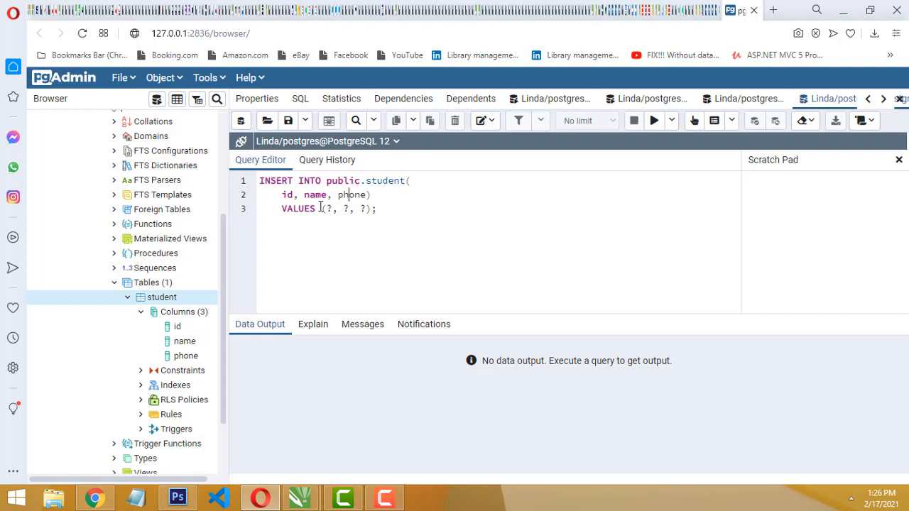
{"action": "left_click_drag", "start_coordinate": [299, 196], "coordinate": [277, 193]}
{"action": "key", "text": "Delete"}
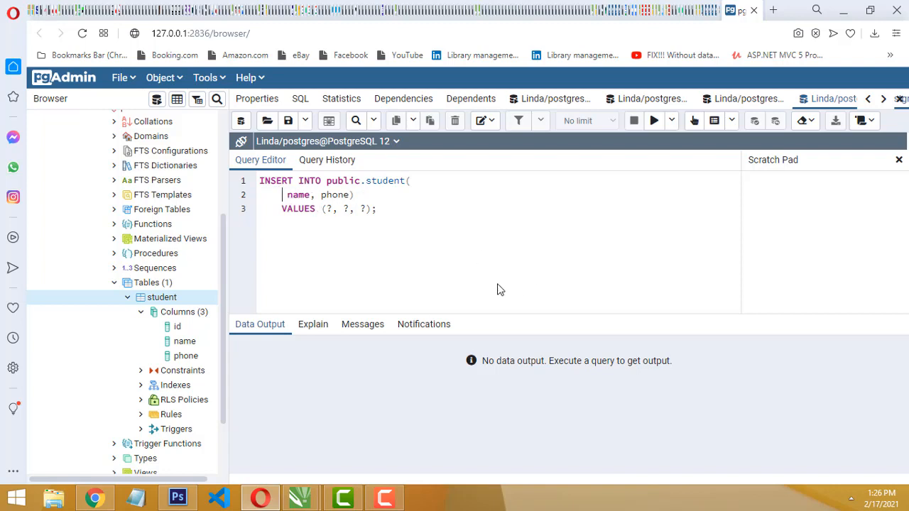
{"action": "key", "text": "Delete"}
{"action": "key", "text": "Delete"}
{"action": "key", "text": "Delete"}
{"action": "left_click", "coordinate": [324, 213]}
{"action": "key", "text": "Delete"}
Fill the INSERT statement with the first student's name and phone number in single quotes, and execute it
{"action": "double_click", "coordinate": [329, 208]}
{"action": "type", "text": "''"}
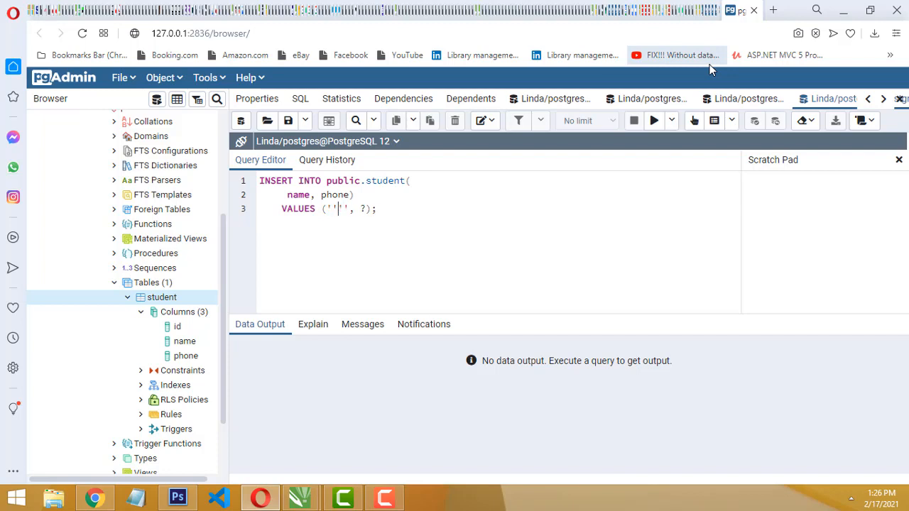
{"action": "key", "text": "BackSpace"}
{"action": "type", "text": "raja"}
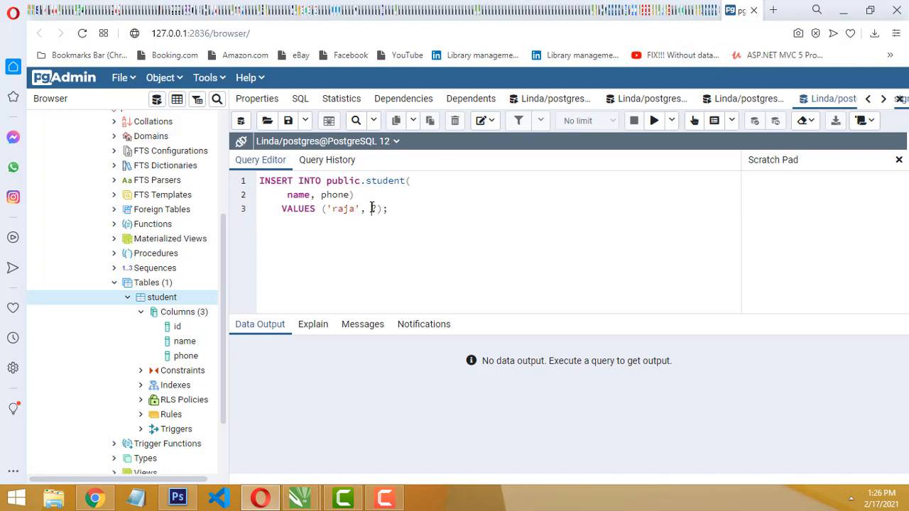
{"action": "type", "text": "', '22131312"}
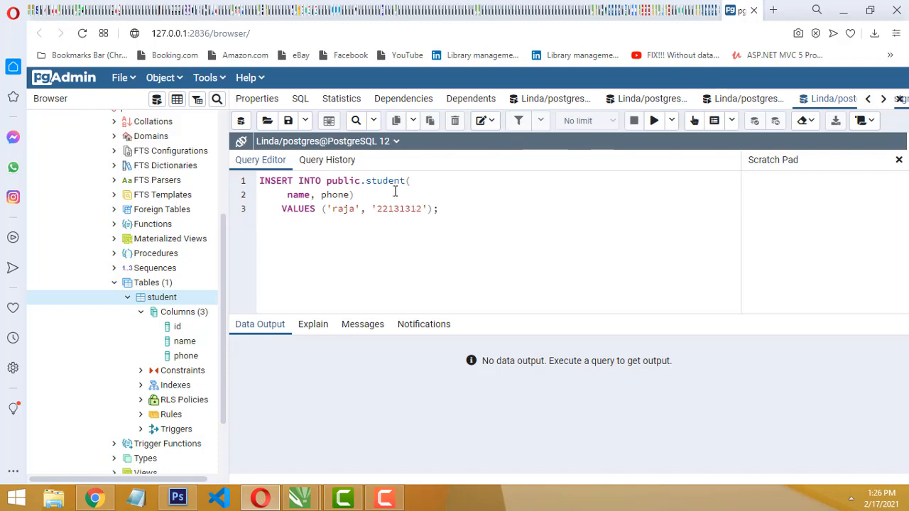
{"action": "left_click", "coordinate": [654, 122]}
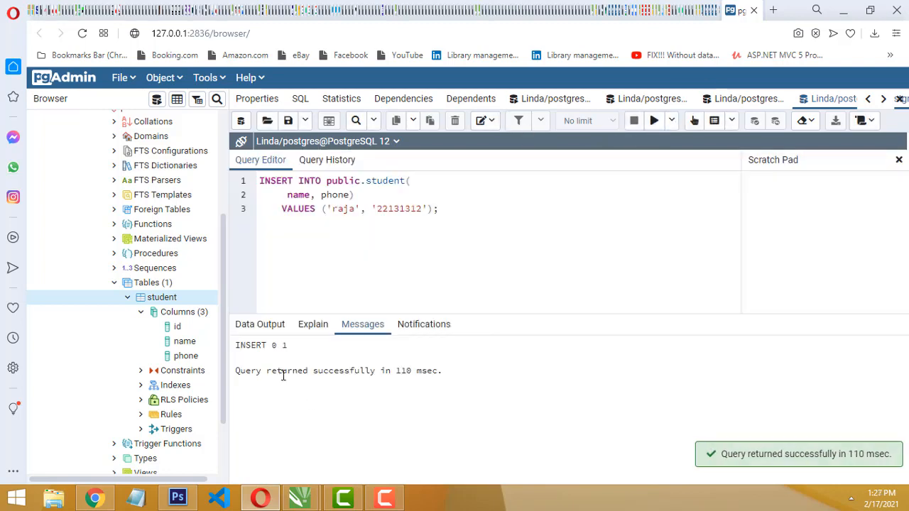
Replace the statement's values with a second student's name and phone number, and execute the insert
{"action": "double_click", "coordinate": [346, 211]}
{"action": "type", "text": "John"}
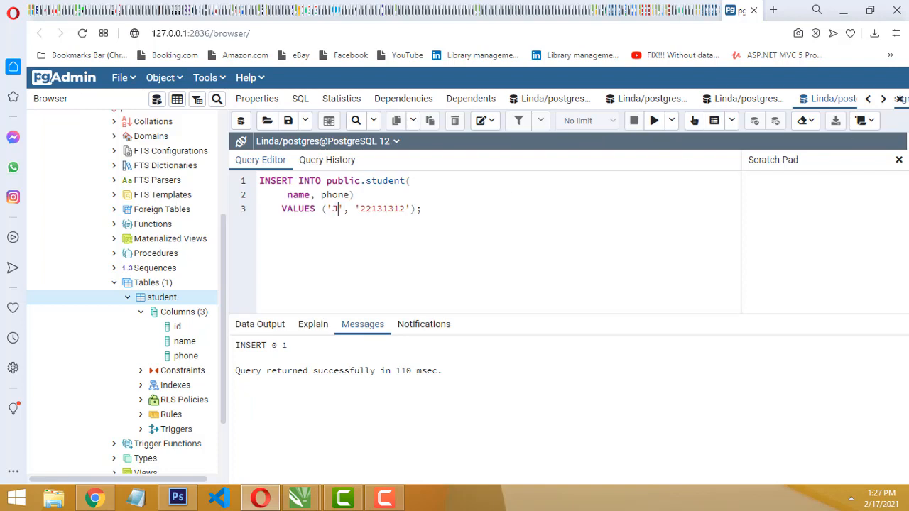
{"action": "double_click", "coordinate": [397, 208]}
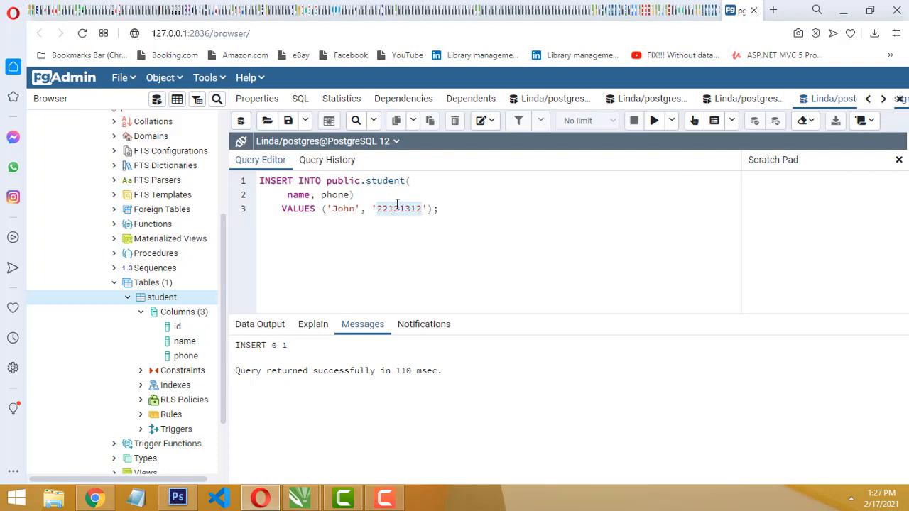
{"action": "type", "text": "7544353"}
{"action": "left_click", "coordinate": [654, 120]}
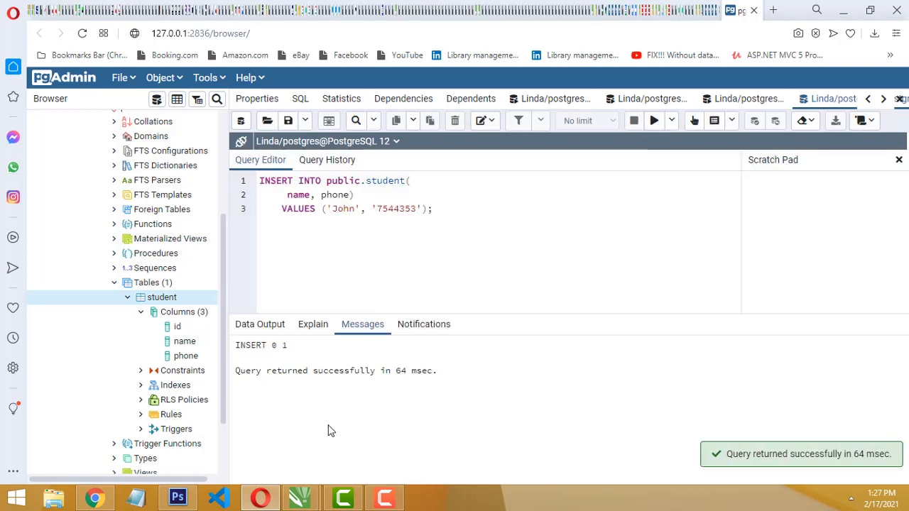
Display all rows of the student table to check the two inserted records
{"action": "right_click", "coordinate": [165, 304]}
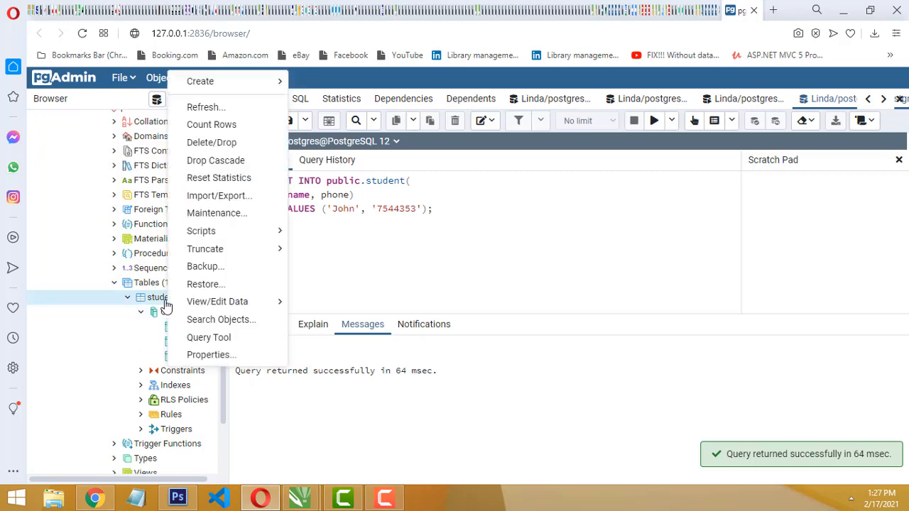
{"action": "mouse_move", "coordinate": [234, 301]}
{"action": "left_click", "coordinate": [359, 306]}
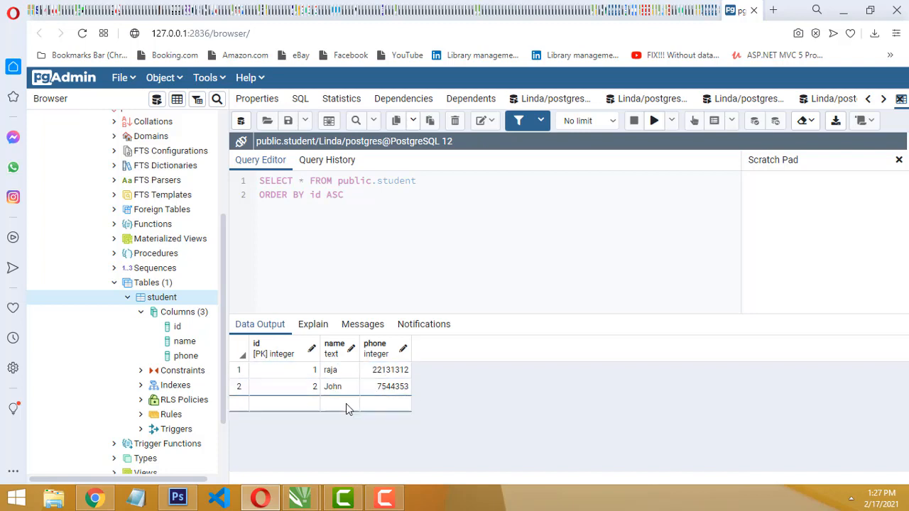
{"action": "scroll", "coordinate": [199, 234], "scroll_direction": "up", "scroll_amount": 5}
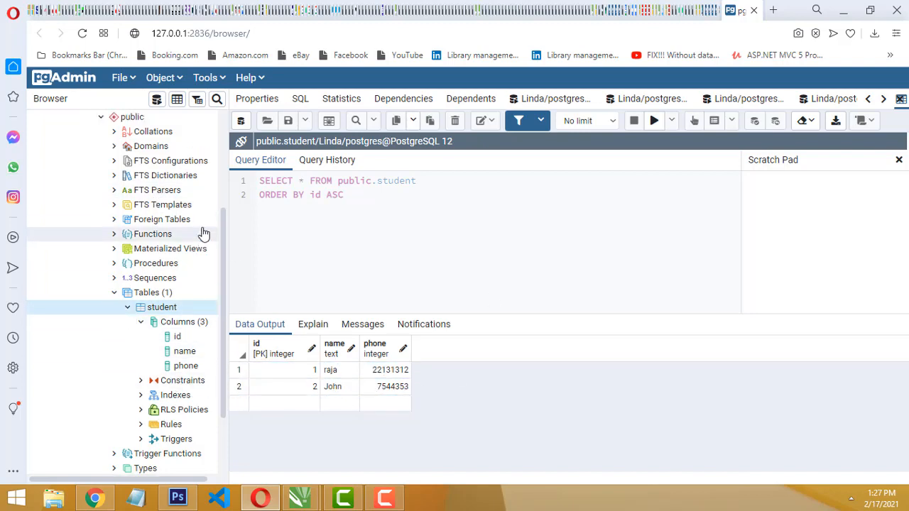
{"action": "scroll", "coordinate": [167, 213], "scroll_direction": "down", "scroll_amount": 7}
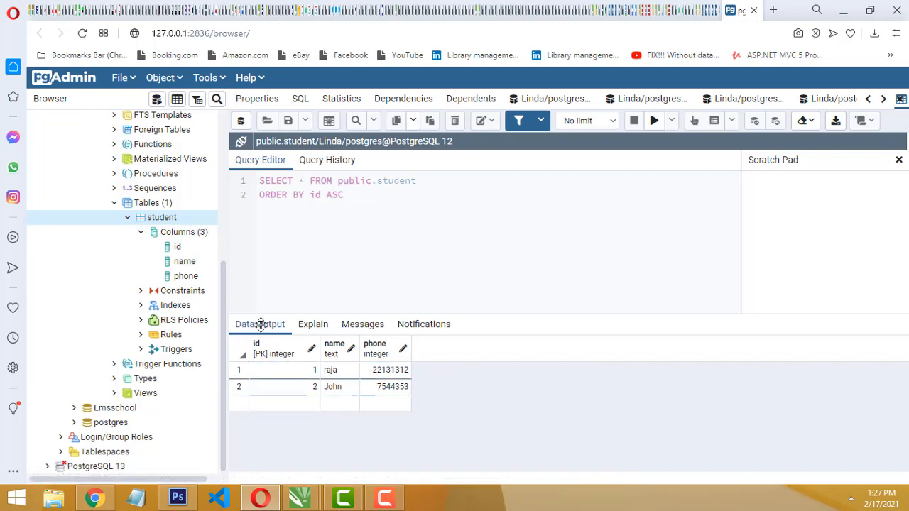
{"action": "right_click", "coordinate": [182, 233]}
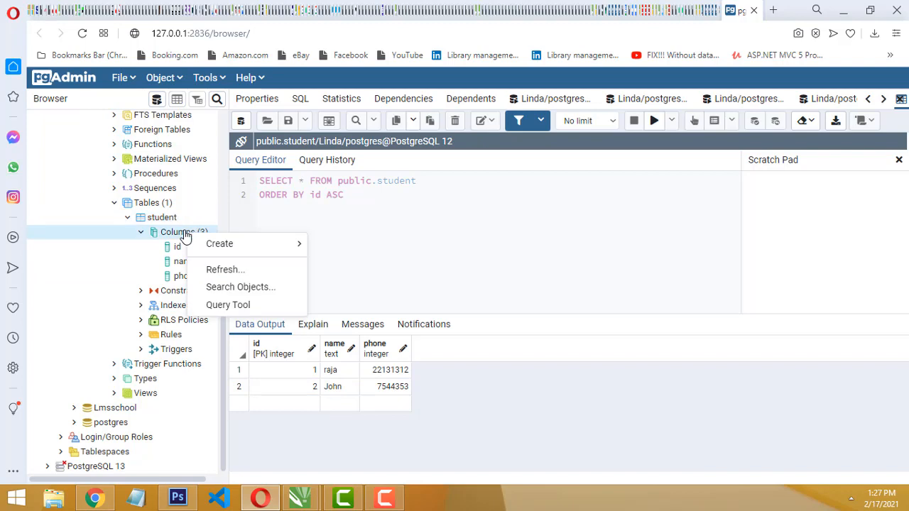
{"action": "mouse_move", "coordinate": [206, 244]}
{"action": "left_click", "coordinate": [159, 226]}
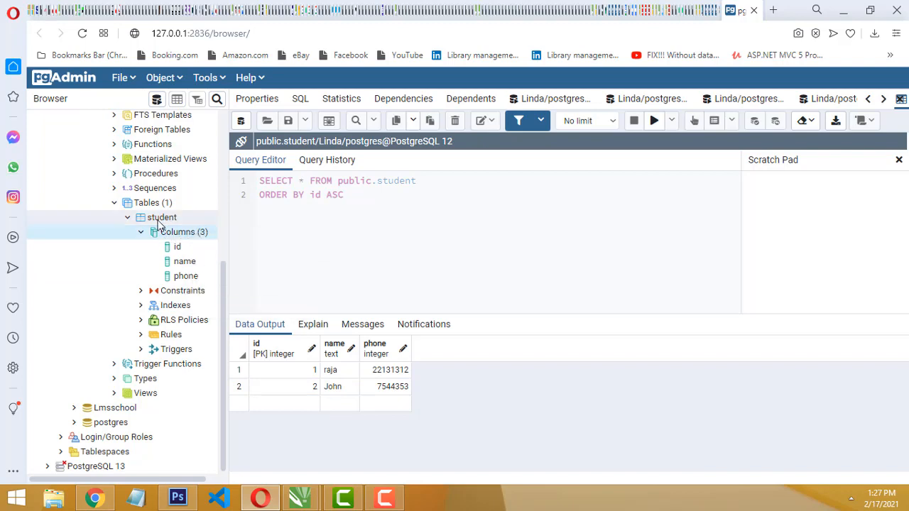
Generate a fresh INSERT script for the student table and strip out the id column and one value placeholder
{"action": "right_click", "coordinate": [158, 222]}
{"action": "mouse_move", "coordinate": [231, 238]}
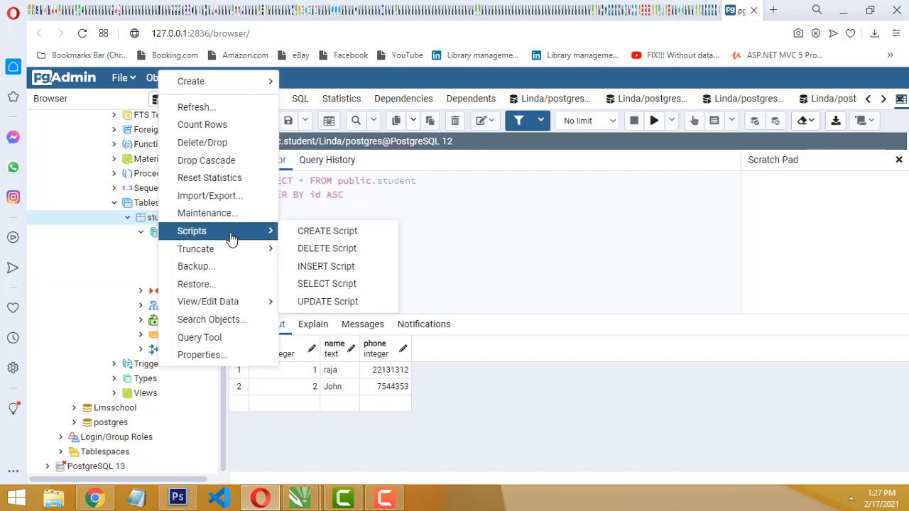
{"action": "left_click", "coordinate": [329, 268]}
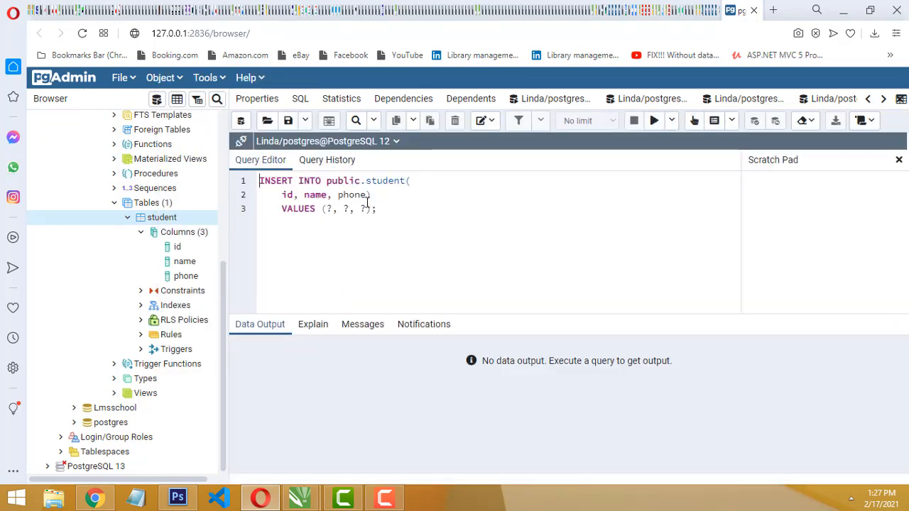
{"action": "left_click_drag", "start_coordinate": [304, 195], "coordinate": [282, 195]}
{"action": "key", "text": "BackSpace"}
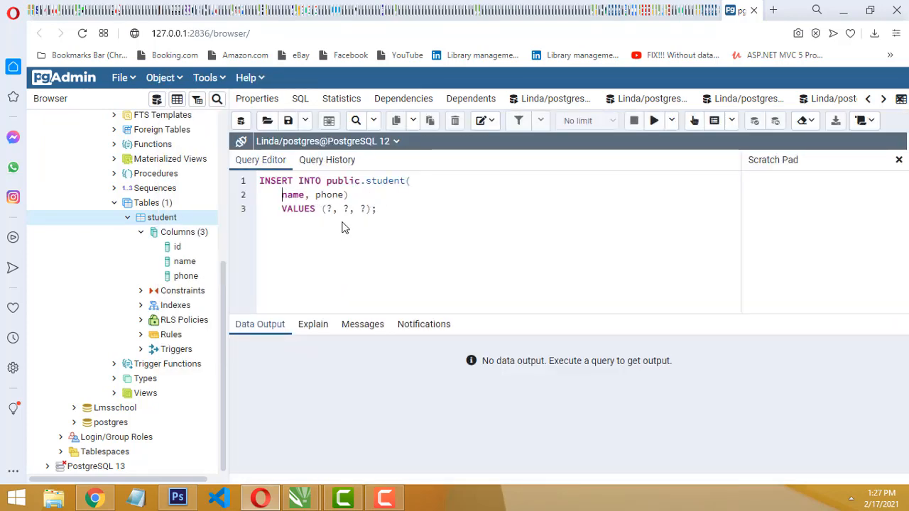
{"action": "left_click_drag", "start_coordinate": [343, 210], "coordinate": [332, 210]}
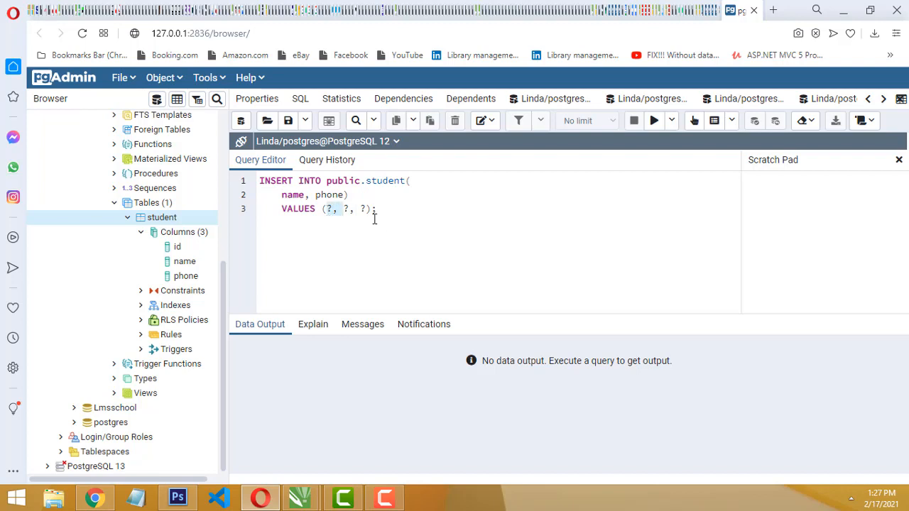
{"action": "key", "text": "BackSpace"}
Enter the third student's name and phone number as quoted values in the new INSERT statement and execute it
{"action": "type", "text": "'peter', '"}
{"action": "key", "text": "BackSpace"}
{"action": "key", "text": "BackSpace"}
{"action": "type", "text": "'342342"}
{"action": "left_click", "coordinate": [654, 120]}
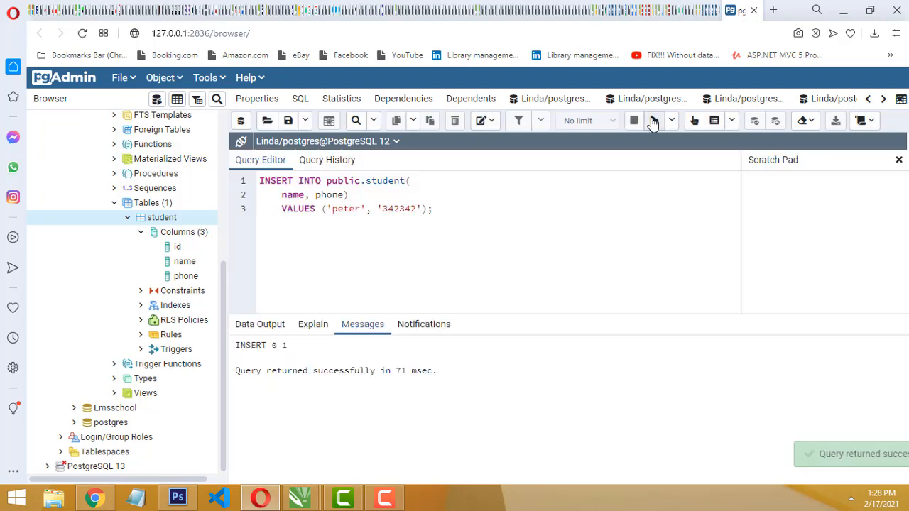
Display all rows of the student table again to check the third record
{"action": "right_click", "coordinate": [157, 221]}
{"action": "mouse_move", "coordinate": [202, 302]}
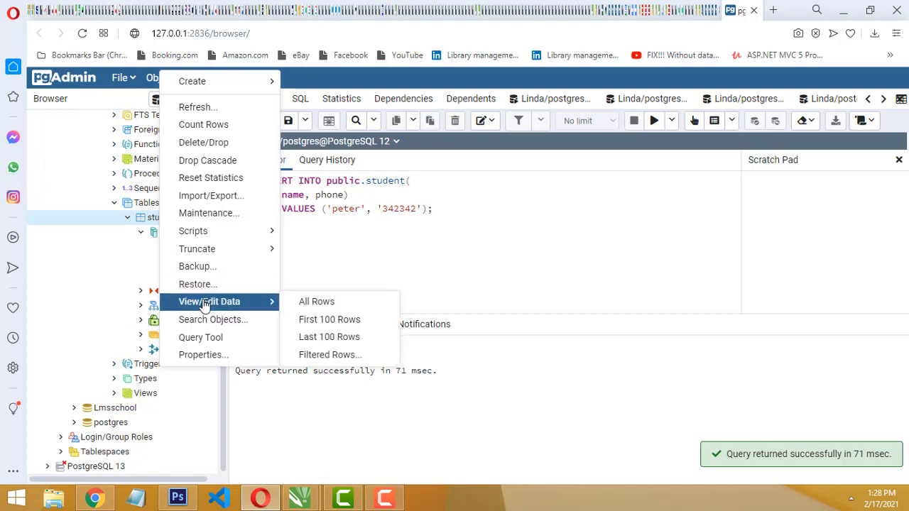
{"action": "left_click", "coordinate": [312, 302]}
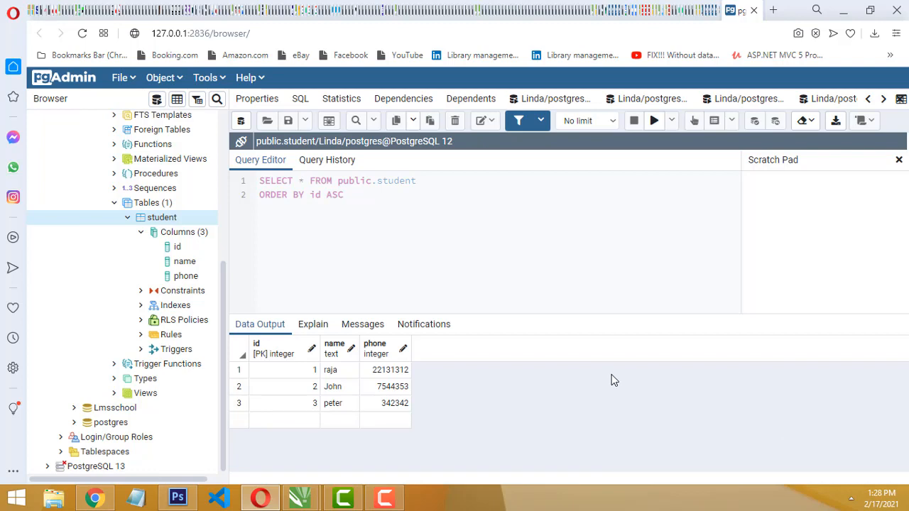
Open a new Query Tool for the Linda database and execute "select * from student"
{"action": "left_click", "coordinate": [216, 81]}
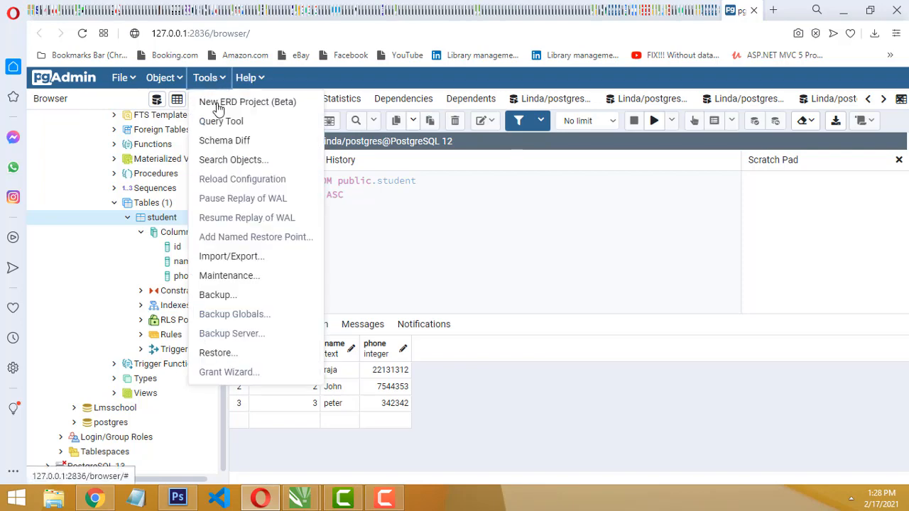
{"action": "left_click", "coordinate": [218, 124]}
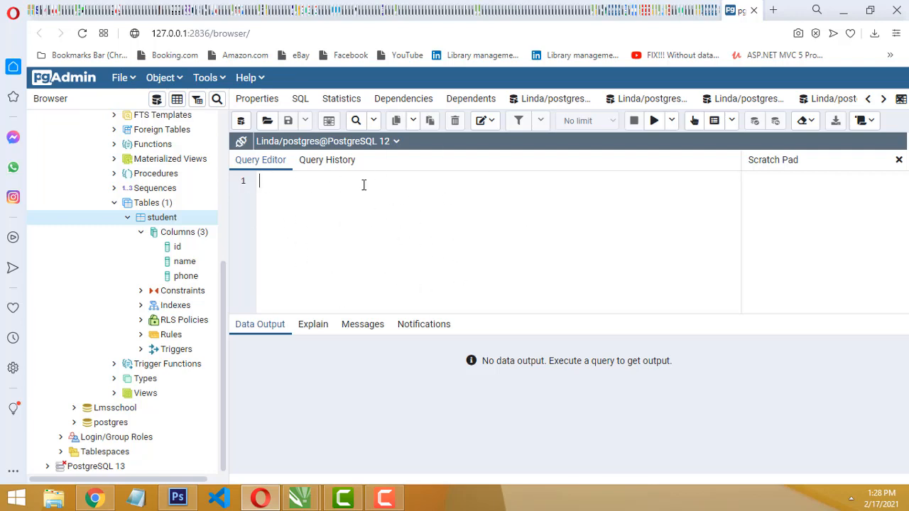
{"action": "type", "text": "select * from student"}
{"action": "left_click", "coordinate": [653, 120]}
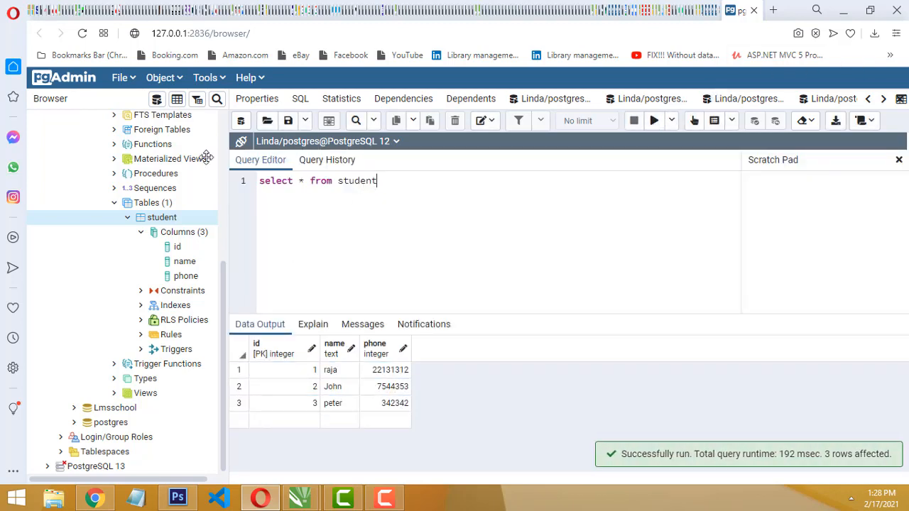
Select the whole query text and open another Query Tool for the Linda database
{"action": "key", "text": "ctrl+a"}
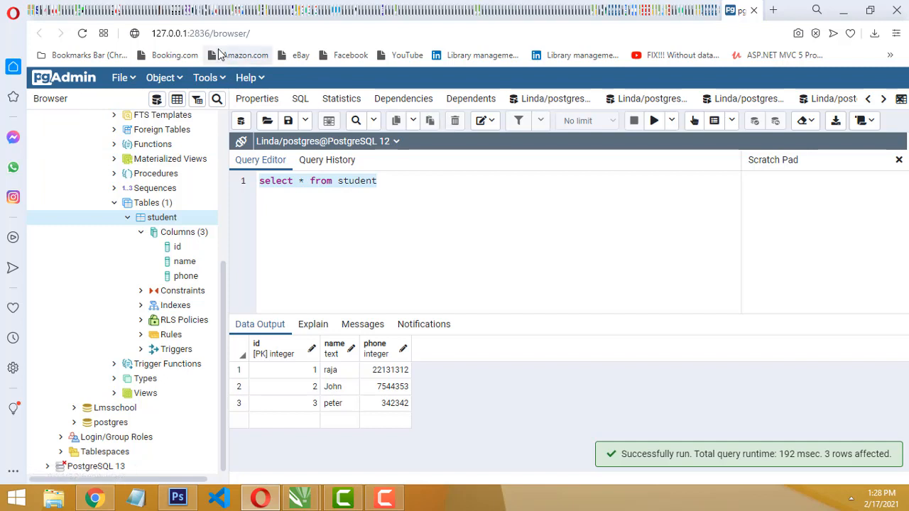
{"action": "left_click", "coordinate": [207, 78]}
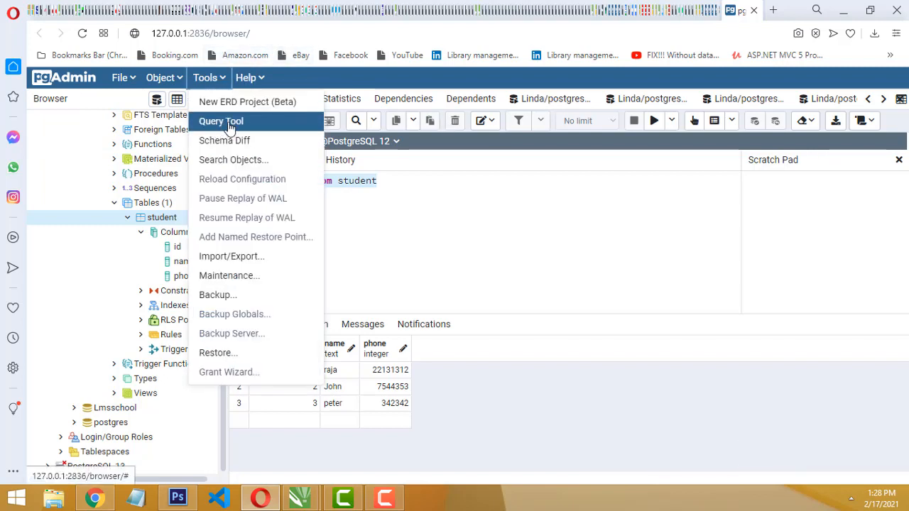